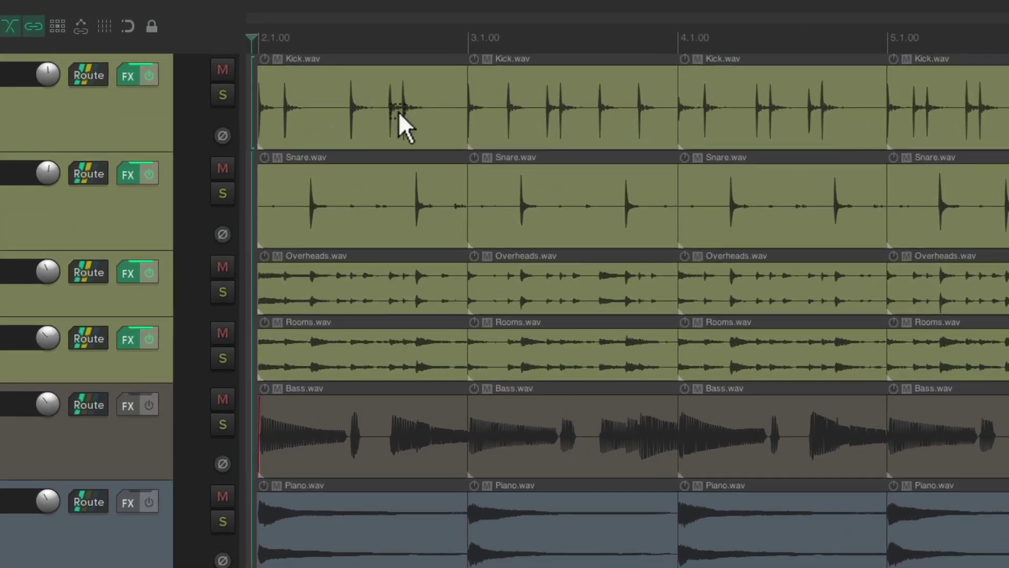
Select the Kick, Snare, Overheads and Rooms items, then delete them and undo the deletion.
drag(399, 112, 609, 222)
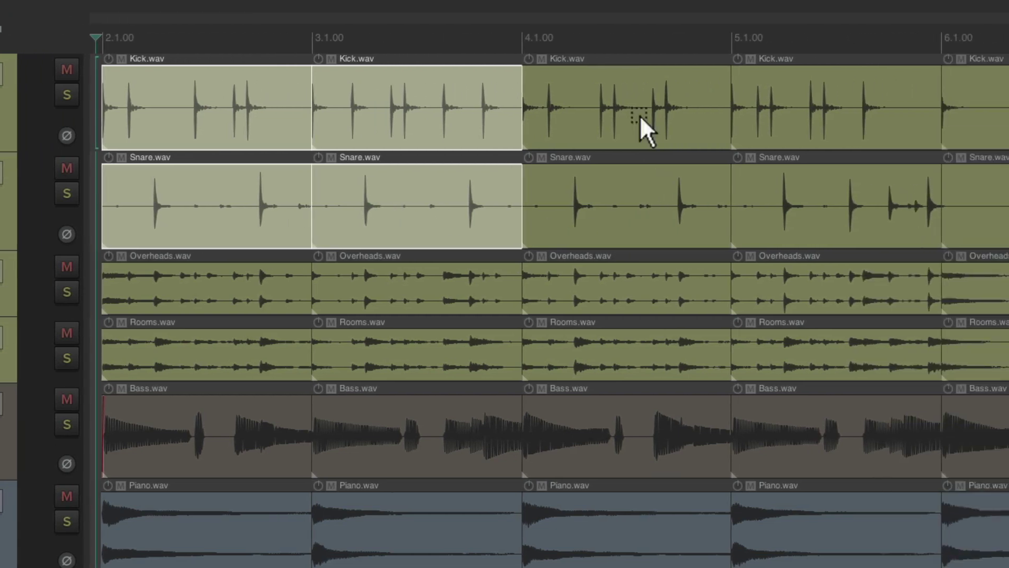
drag(639, 115, 800, 199)
drag(419, 285, 607, 346)
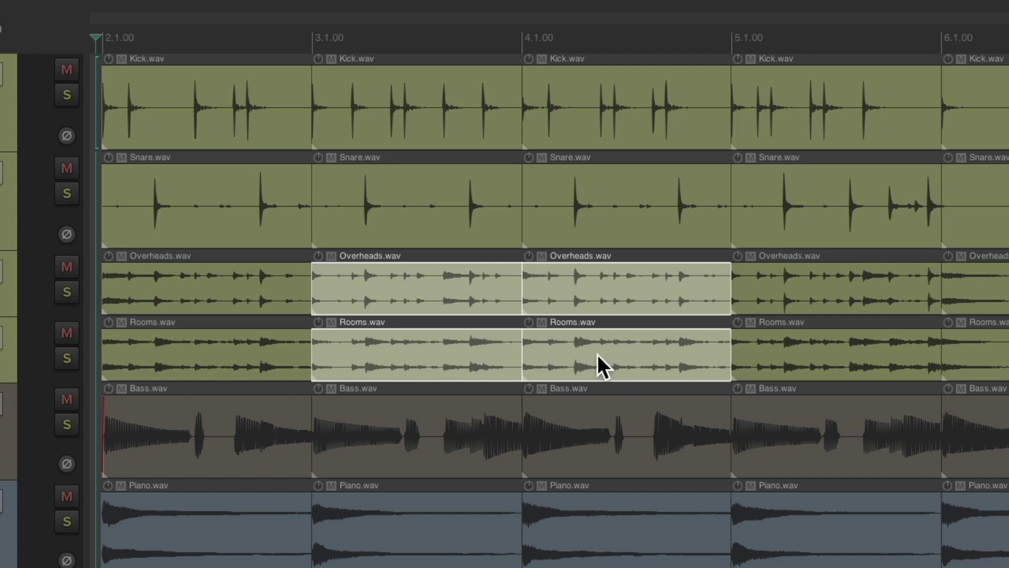
key(ctrl+x)
key(ctrl+z)
key(Delete)
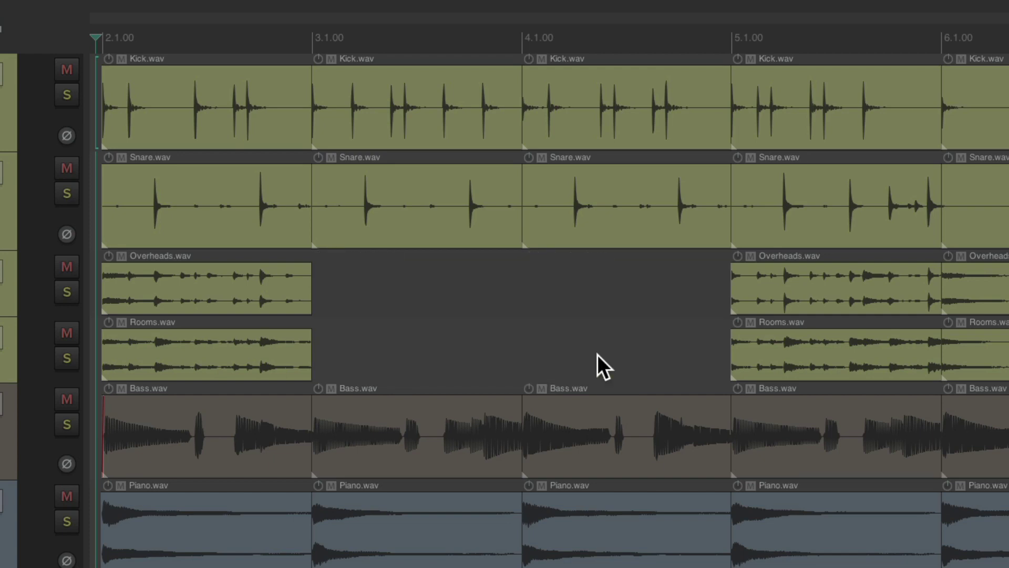
key(ctrl+z)
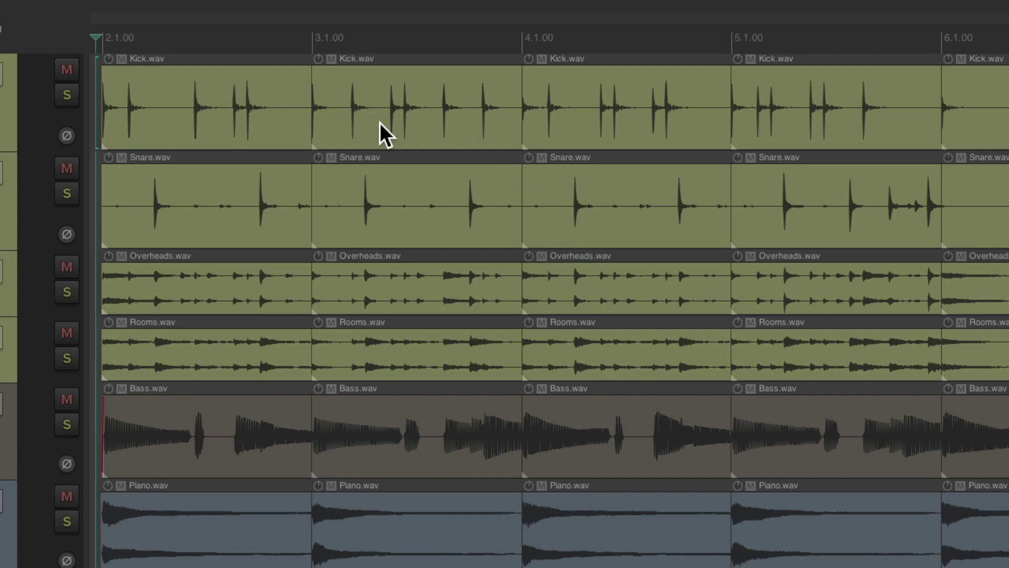
Select items across Kick through Bass in bars 2–5, delete them, then restore them with undo.
drag(248, 109, 446, 205)
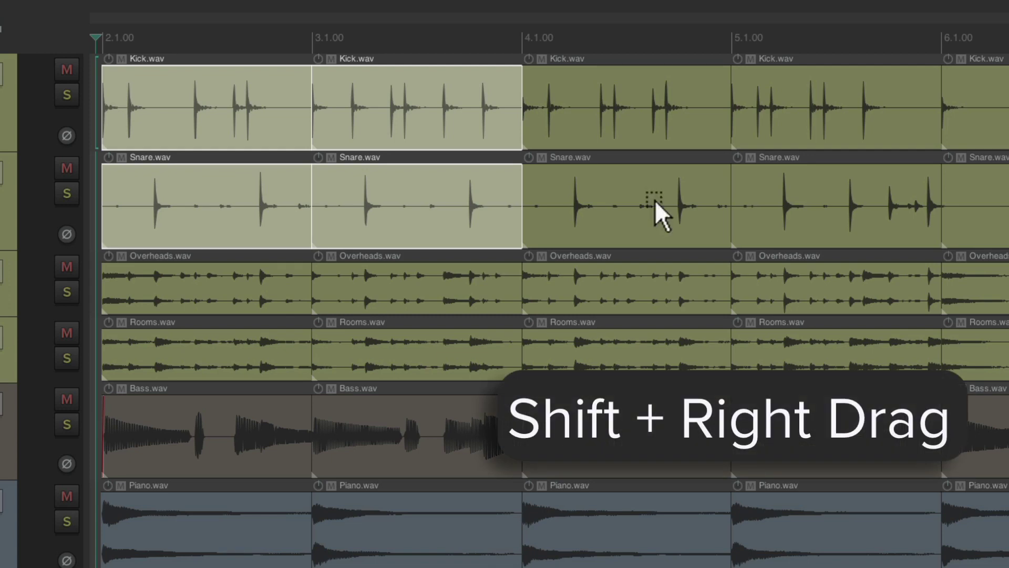
drag(655, 200, 834, 290)
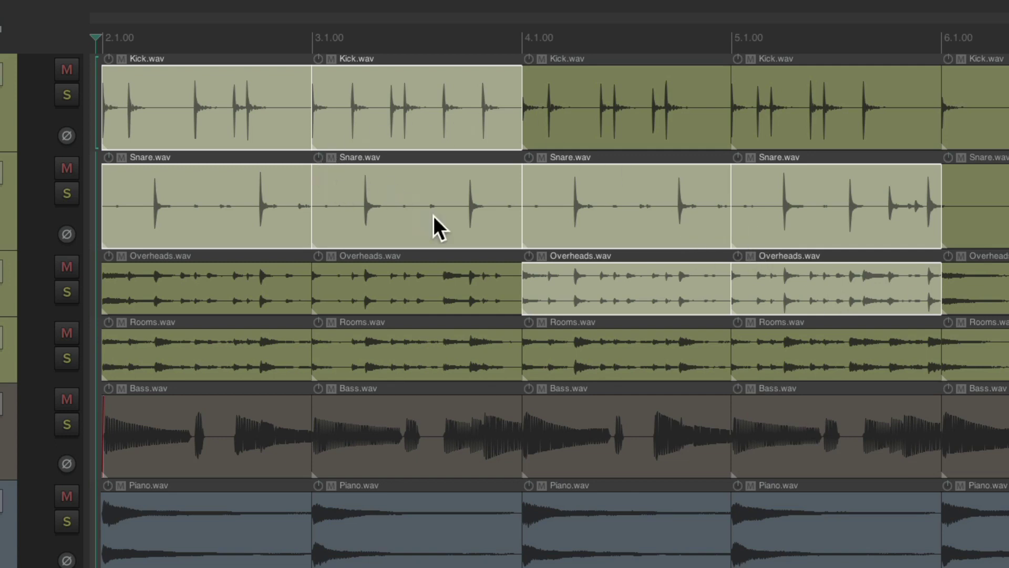
drag(447, 345, 671, 458)
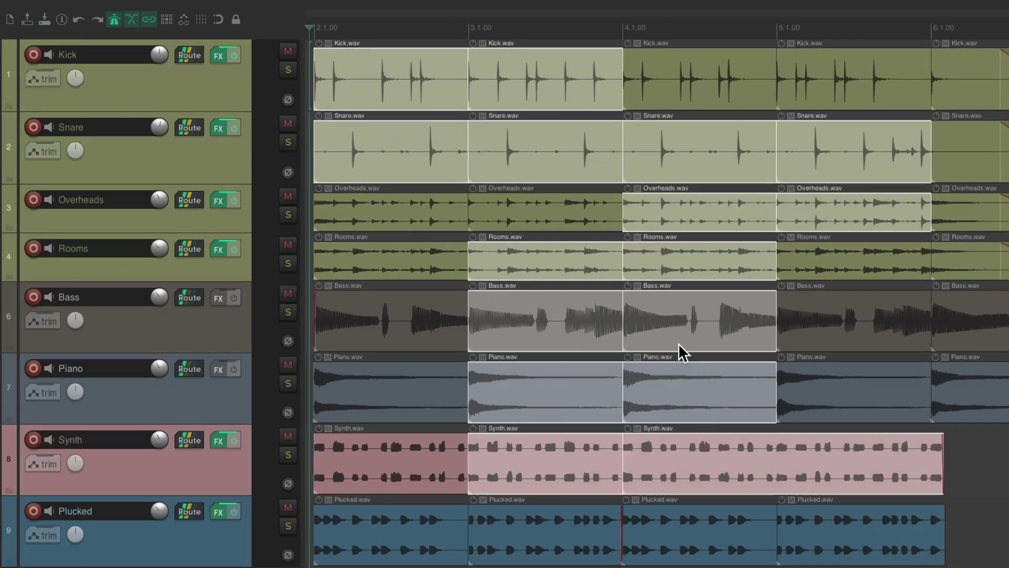
key(Delete)
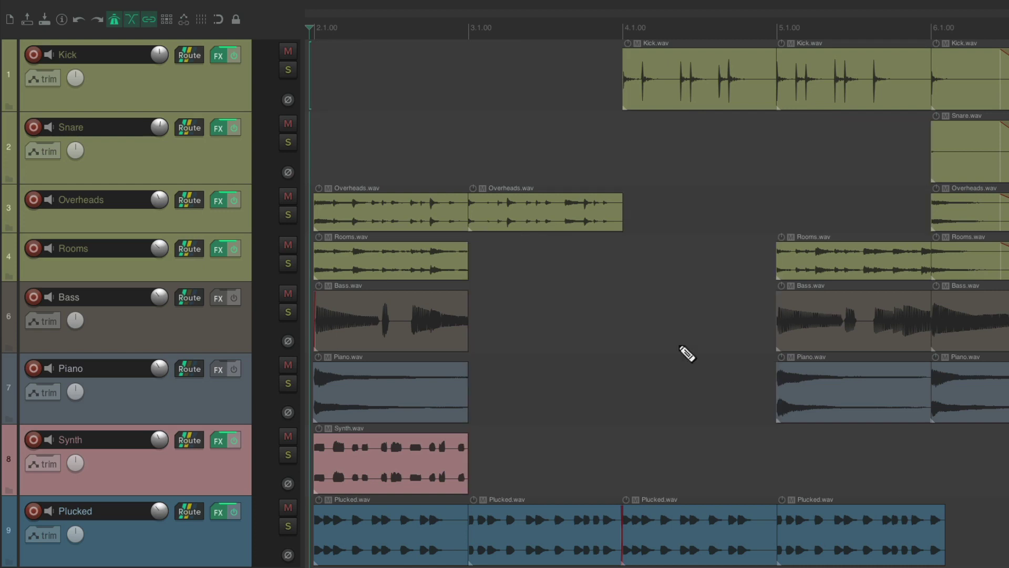
key(ctrl+z)
key(Delete)
key(ctrl+z)
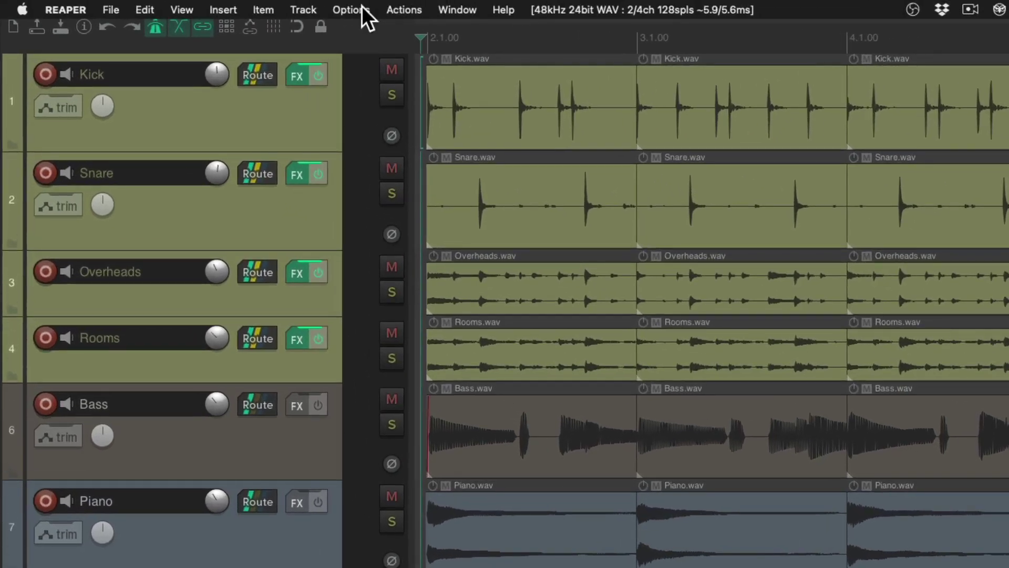
Open Preferences > Mouse Modifiers and highlight the right-drag Marquee zoom behaviour.
click(266, 4)
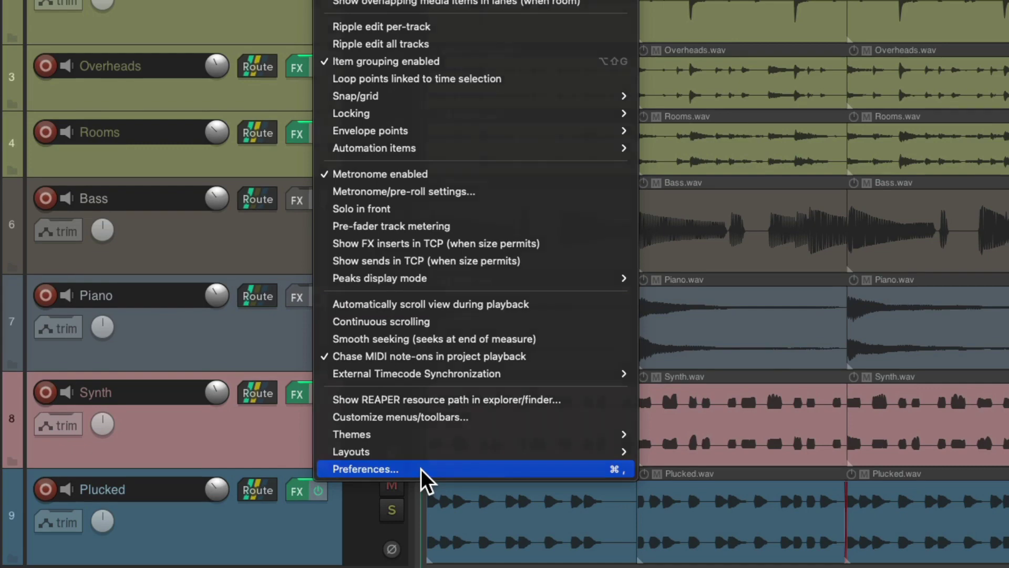
click(421, 469)
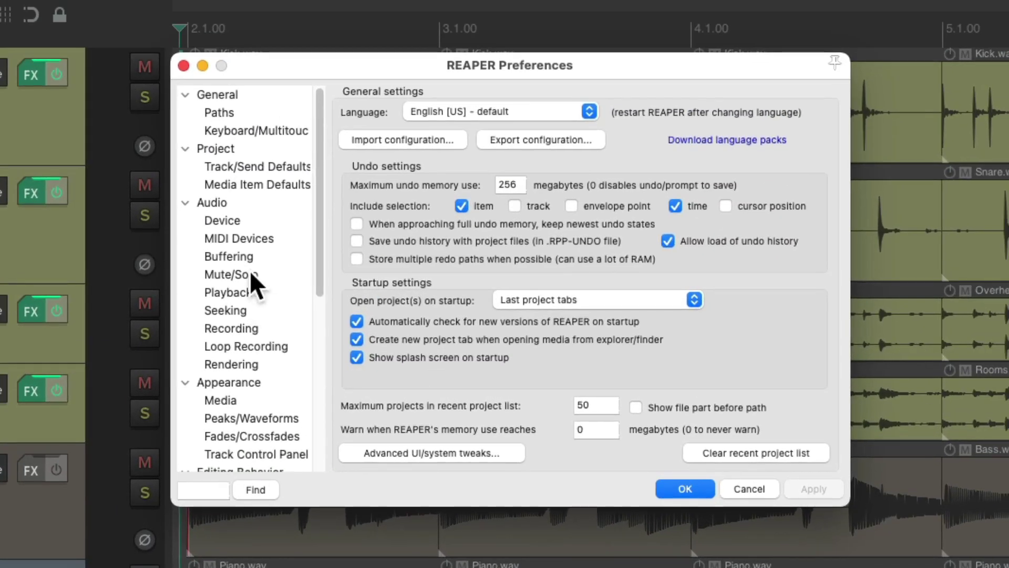
scroll(252, 275, down, 10)
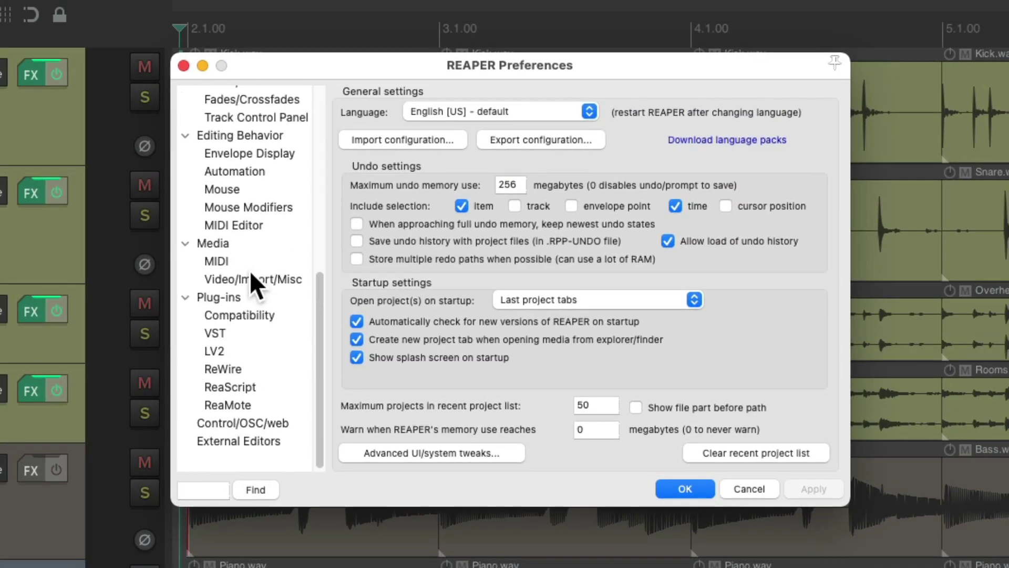
click(283, 233)
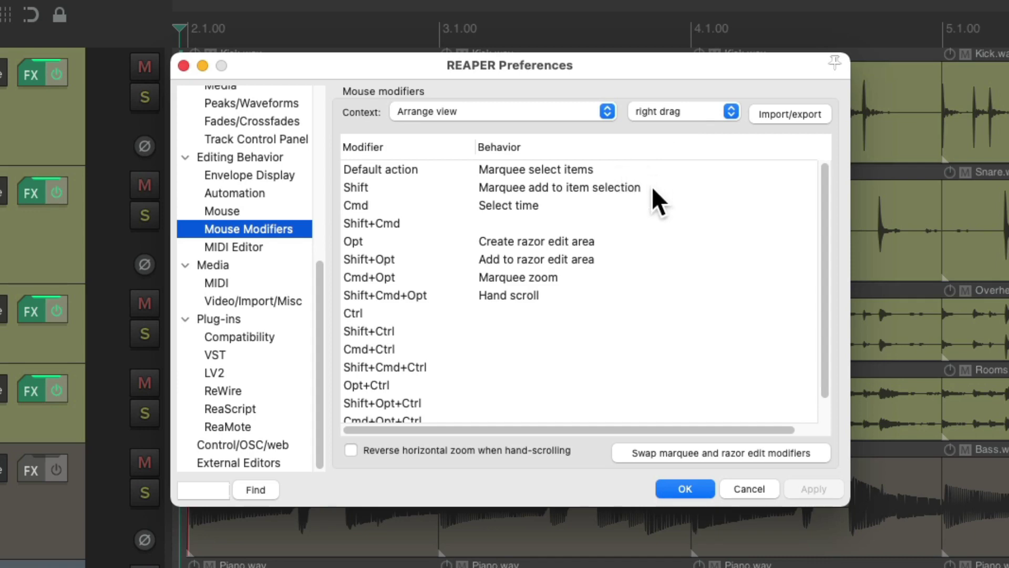
click(580, 277)
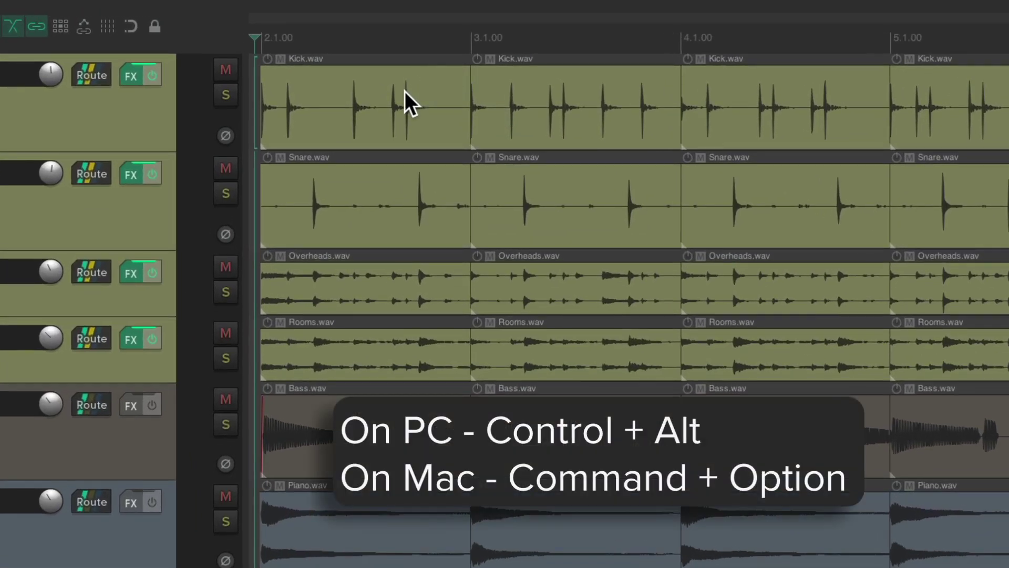
Marquee-zoom into the Kick–Overheads region and snare hits, returning to the all-tracks view each time.
click(405, 94)
drag(405, 93, 768, 289)
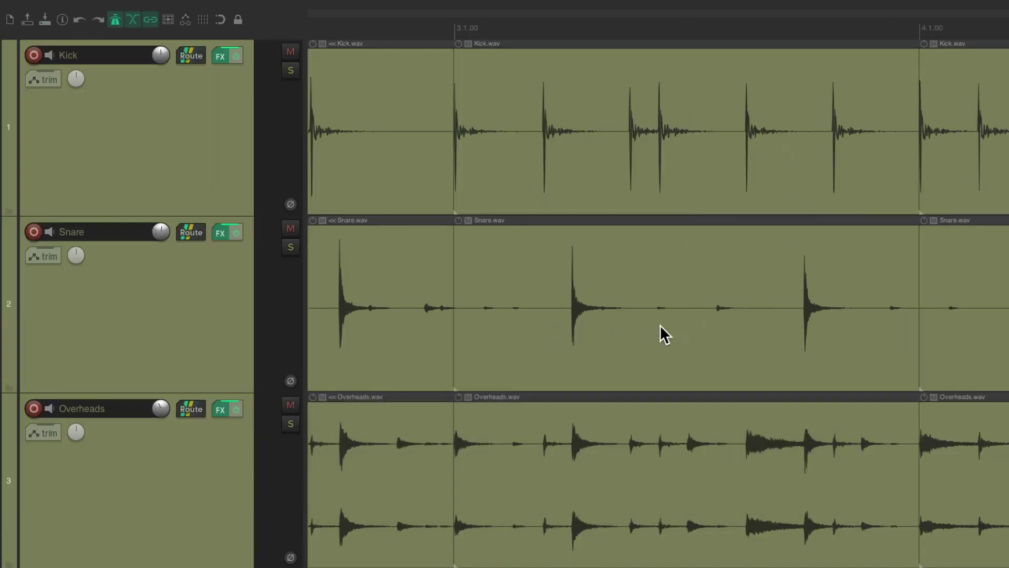
drag(552, 282, 619, 283)
drag(561, 272, 631, 275)
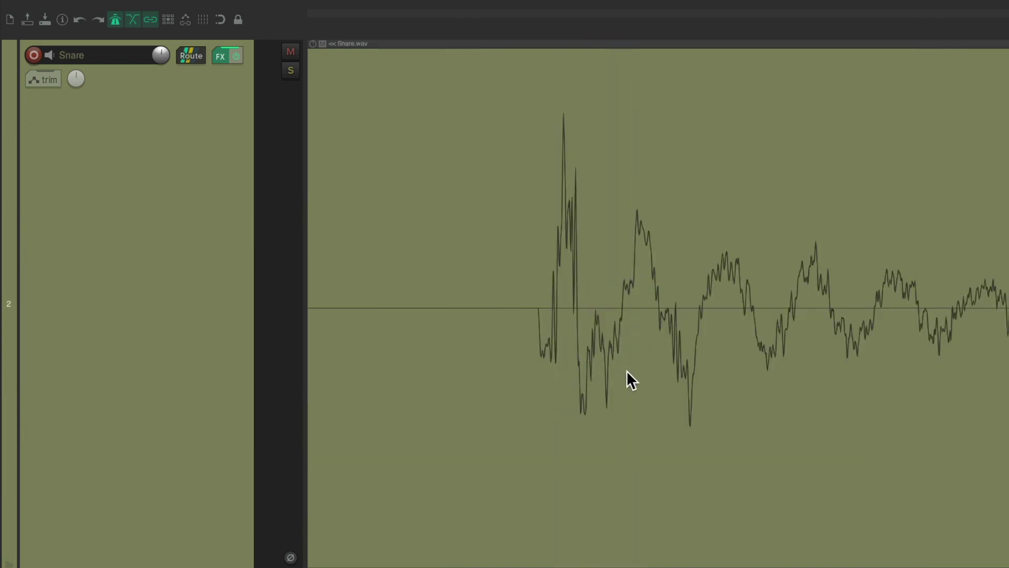
key(ctrl+Page_Down)
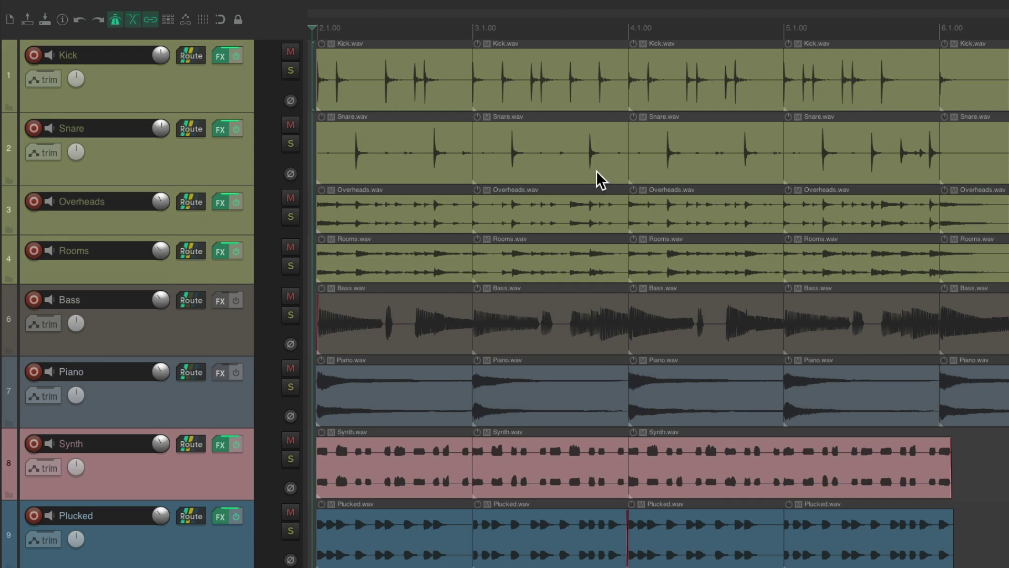
drag(502, 140, 529, 148)
key(ctrl+Page_Down)
Zoom into bar 2 from Snare to Synth, then Overheads/Rooms, then Rooms, and restore the zoom.
drag(419, 142, 509, 458)
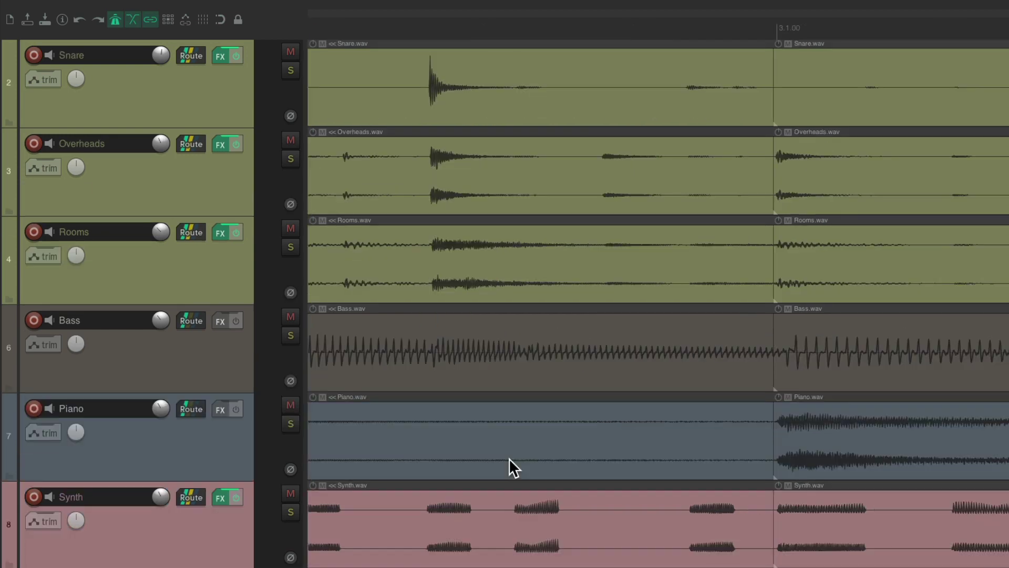
drag(415, 155, 468, 260)
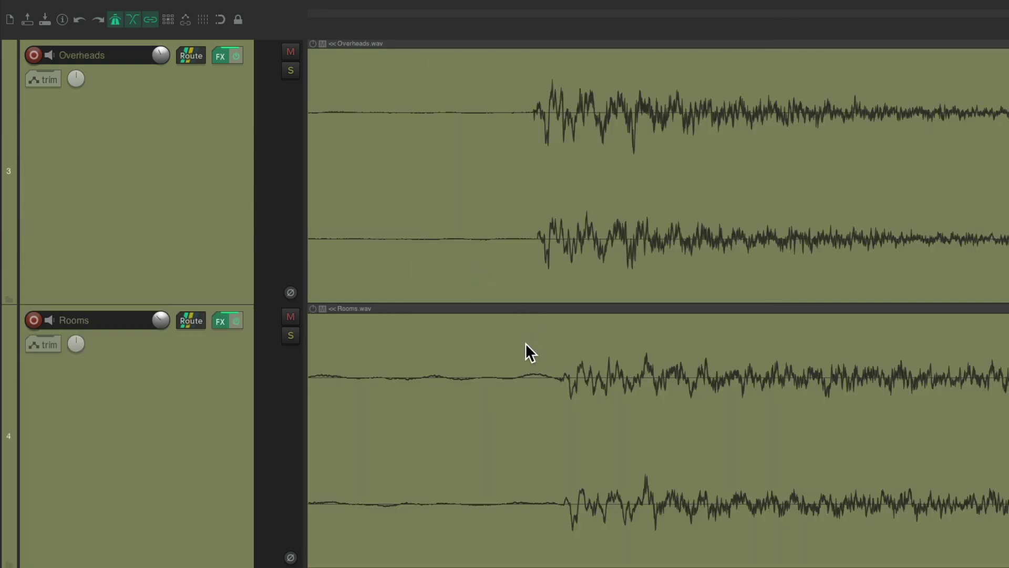
drag(525, 343, 679, 369)
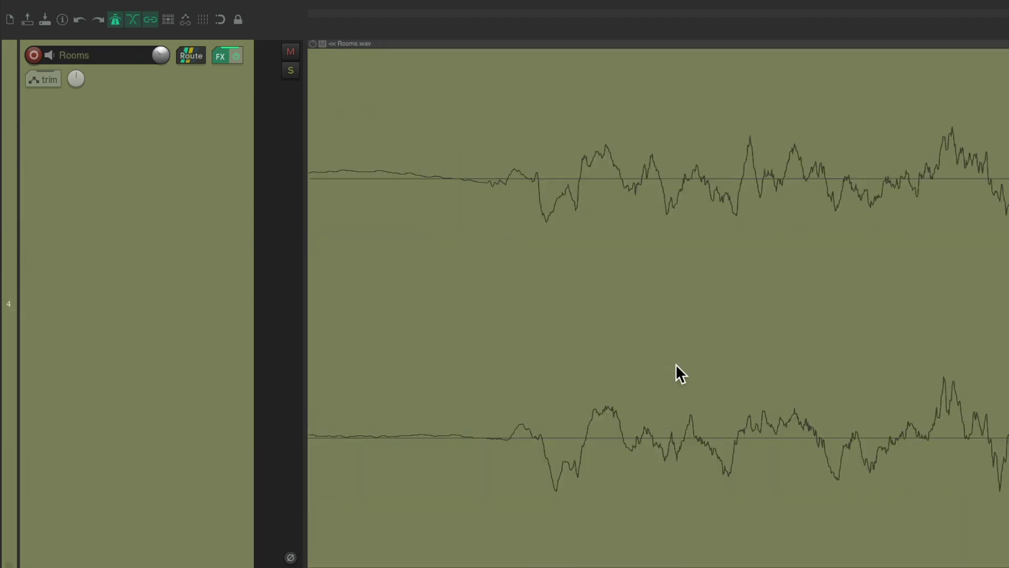
right_click(676, 364)
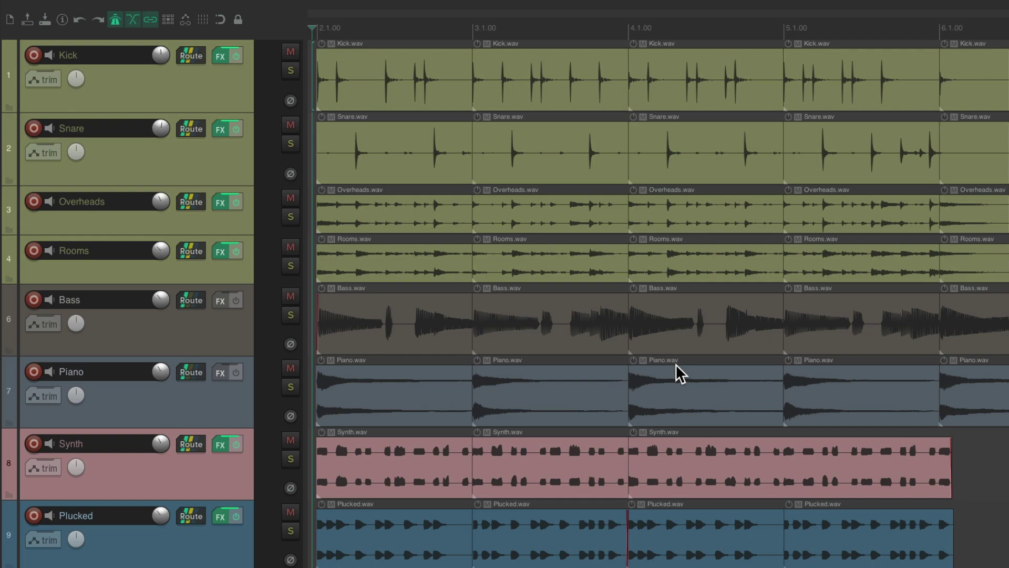
Switch Mouse Modifiers to Arrange view middle click and select the Cmd Restore previous zoom level row.
key(super+comma)
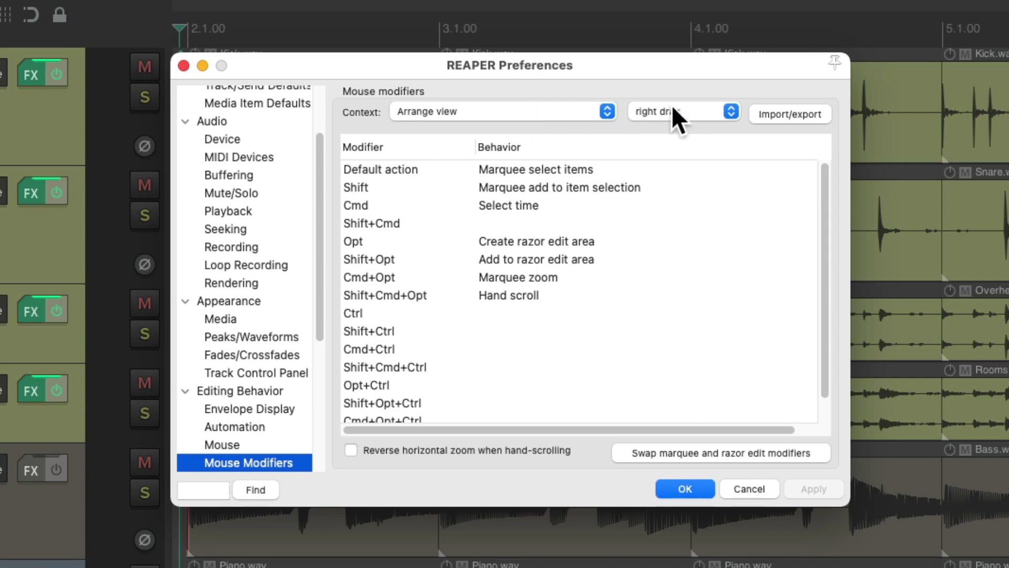
click(707, 111)
click(713, 131)
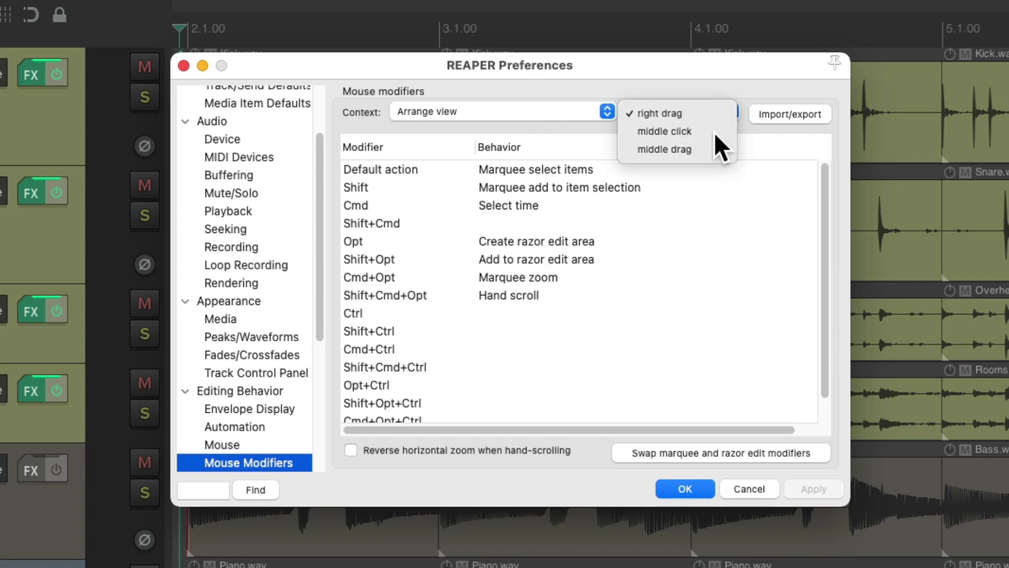
click(655, 205)
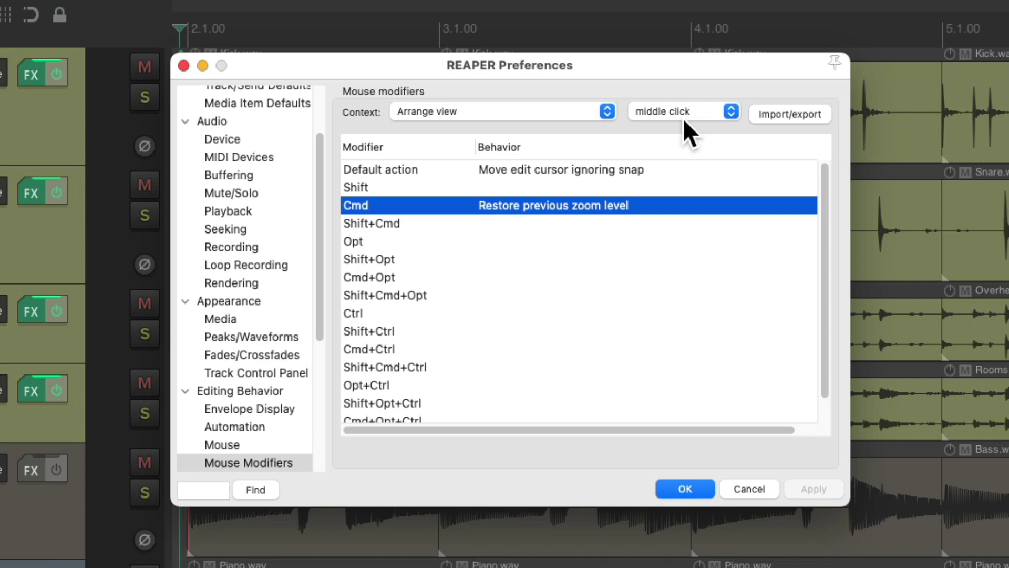
Set the Media item left-click Ctrl modifier to Restore previous zoom and confirm with OK.
click(522, 112)
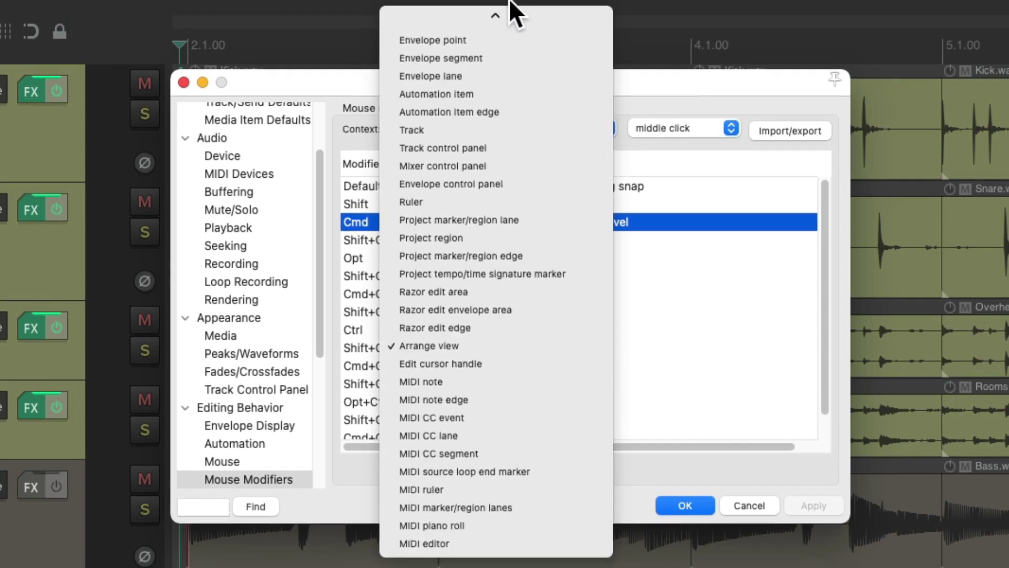
mouse_move(507, 16)
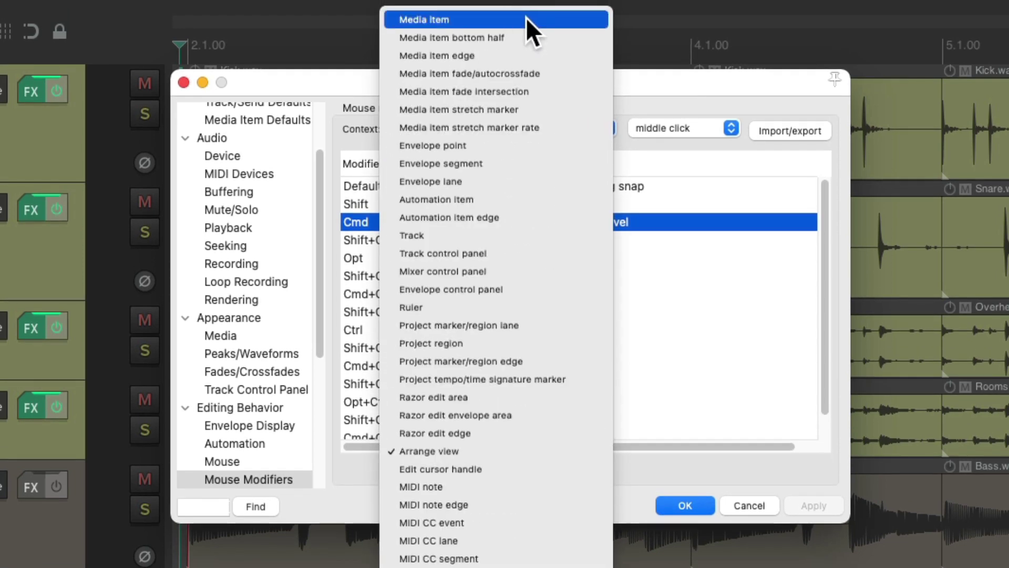
click(526, 18)
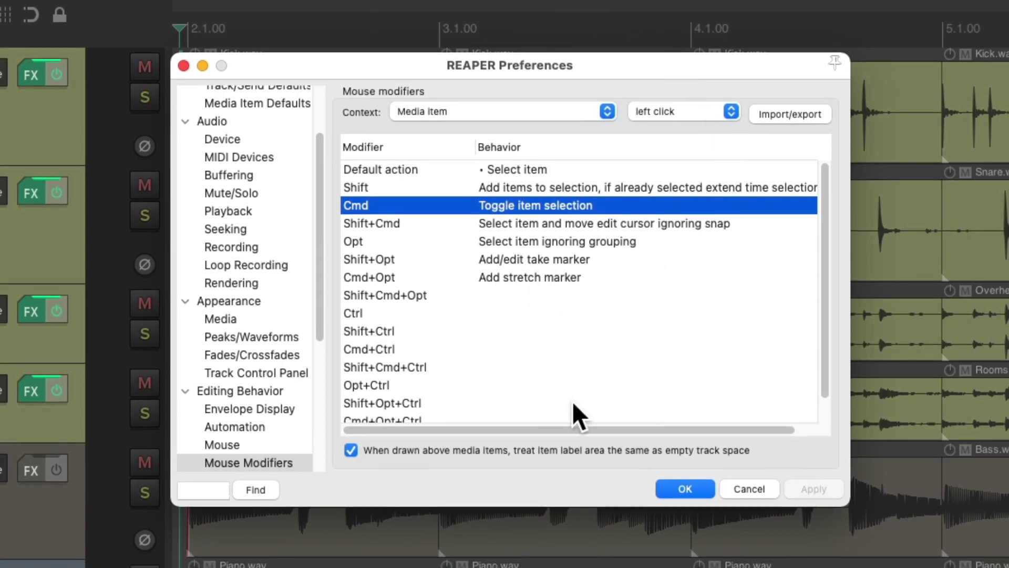
click(528, 312)
double_click(521, 313)
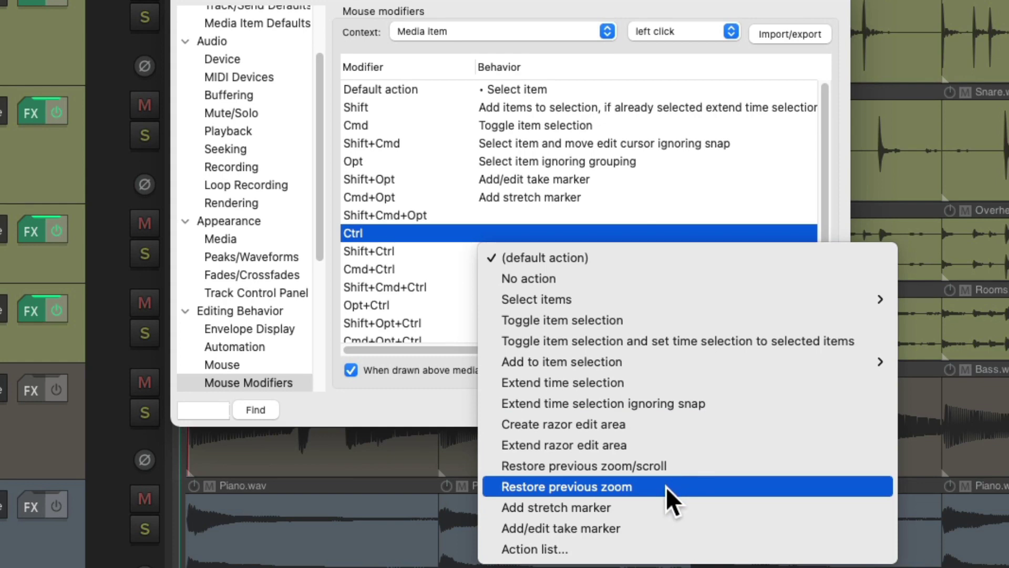
click(666, 487)
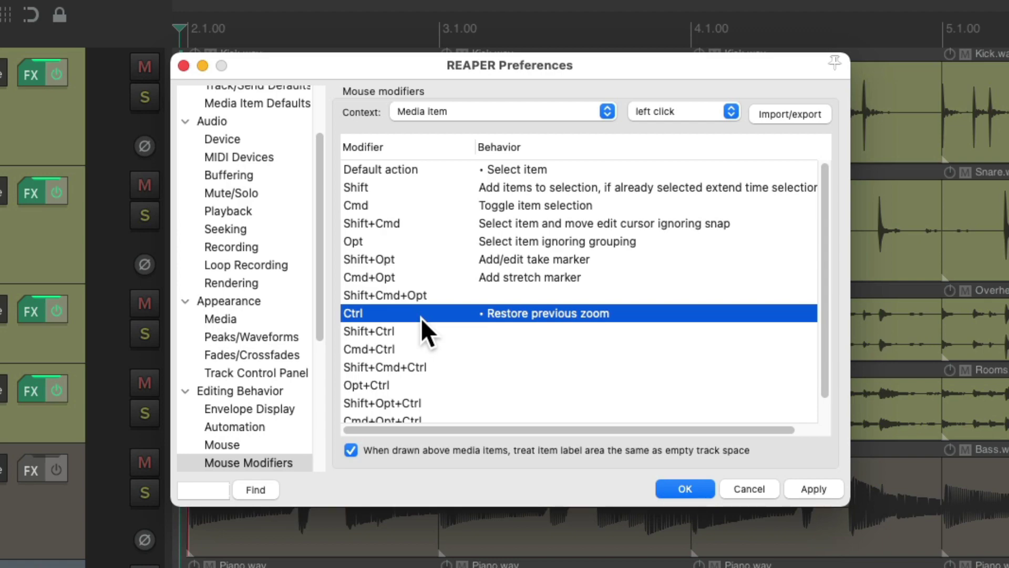
click(685, 488)
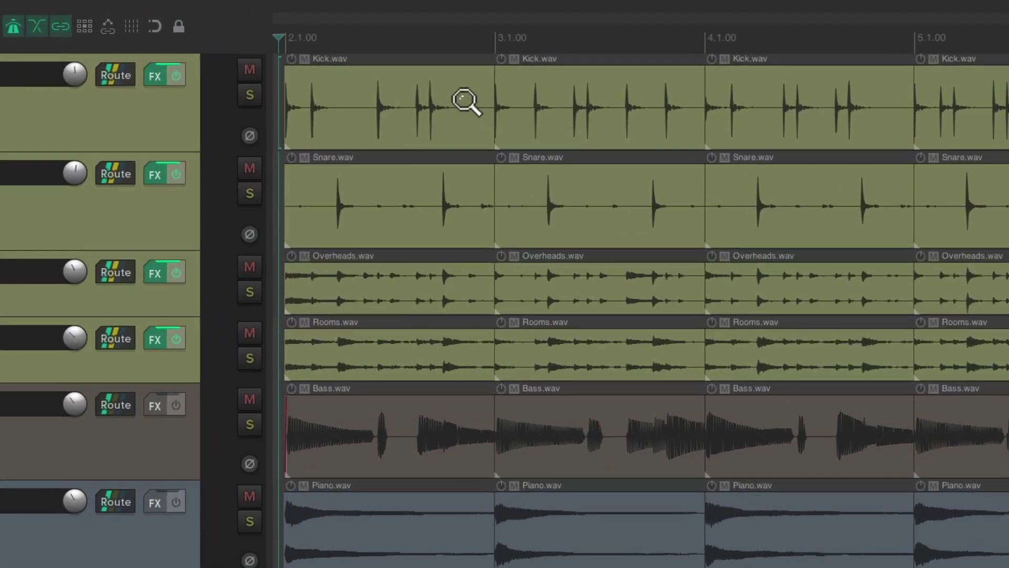
drag(467, 101, 620, 199)
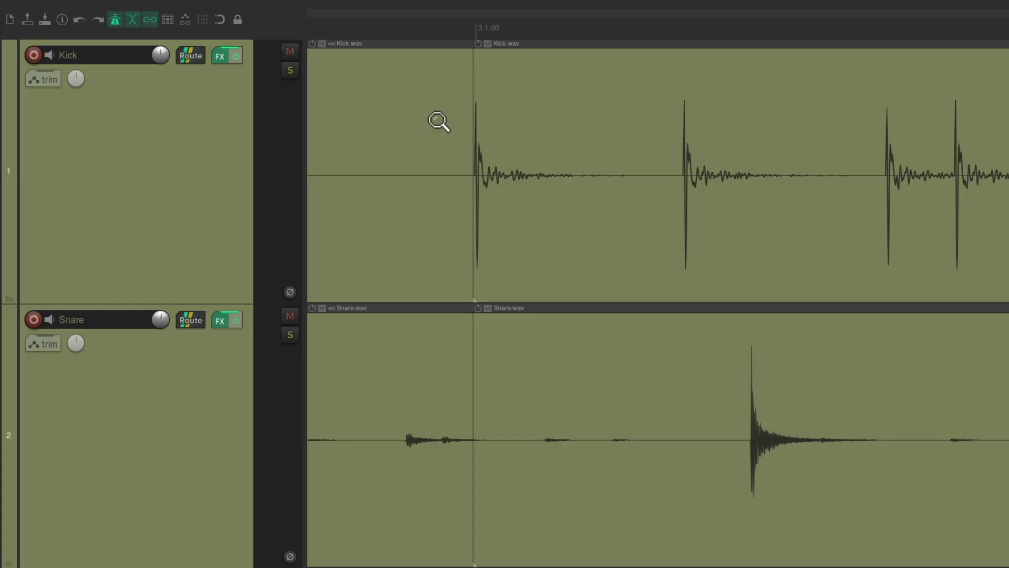
drag(438, 121, 567, 195)
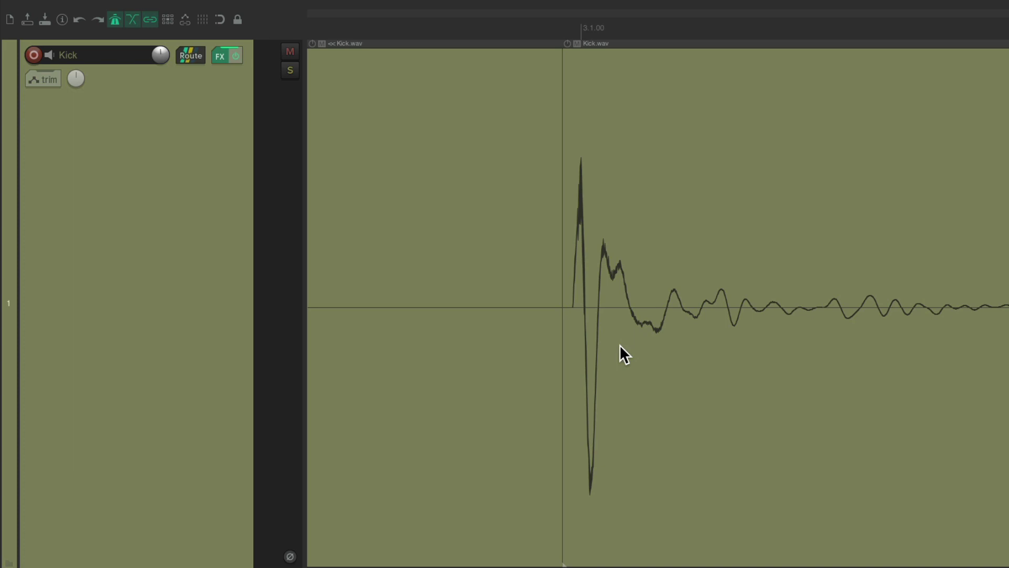
key(z)
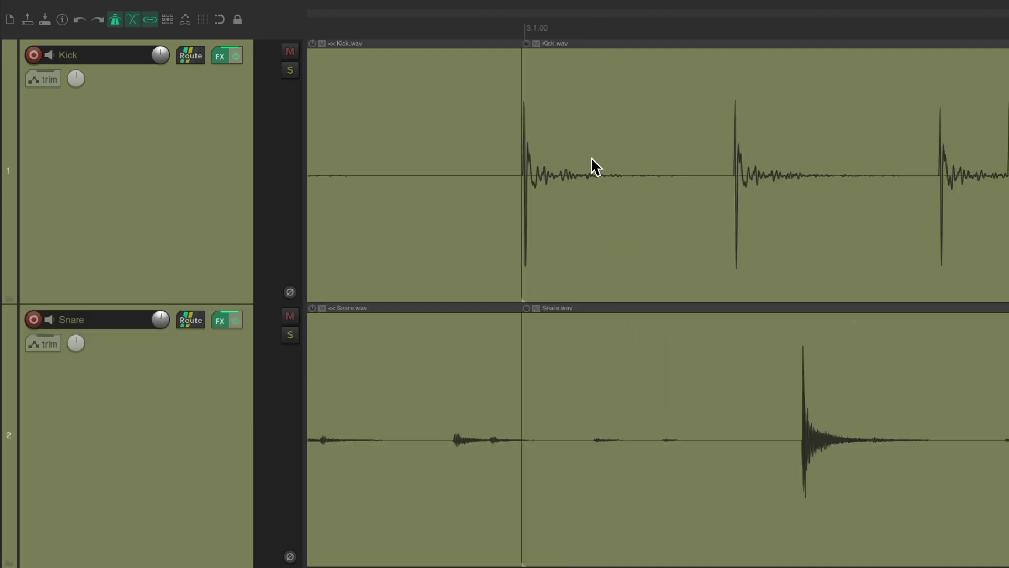
key(z)
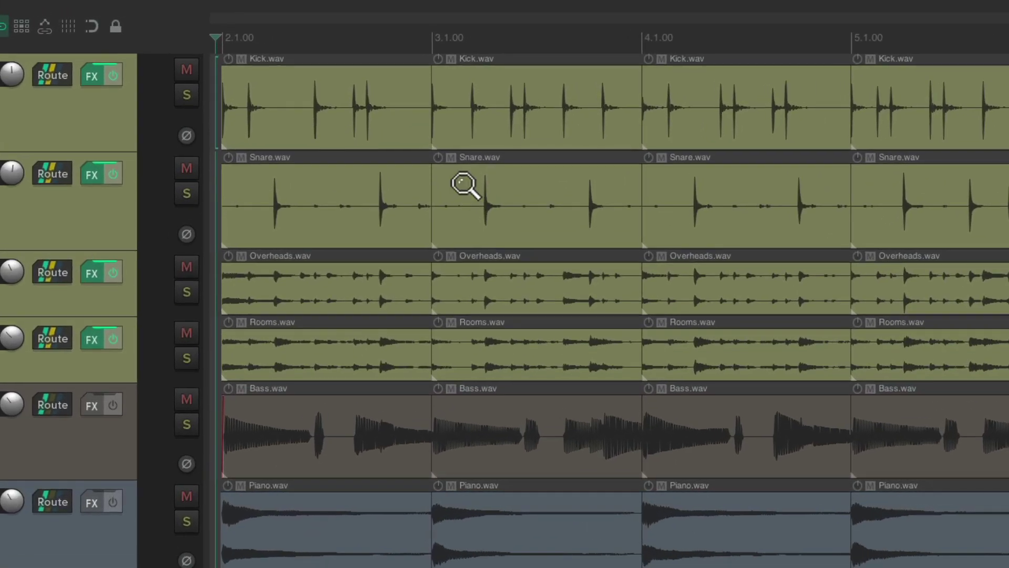
drag(493, 112, 595, 284)
drag(599, 385, 591, 449)
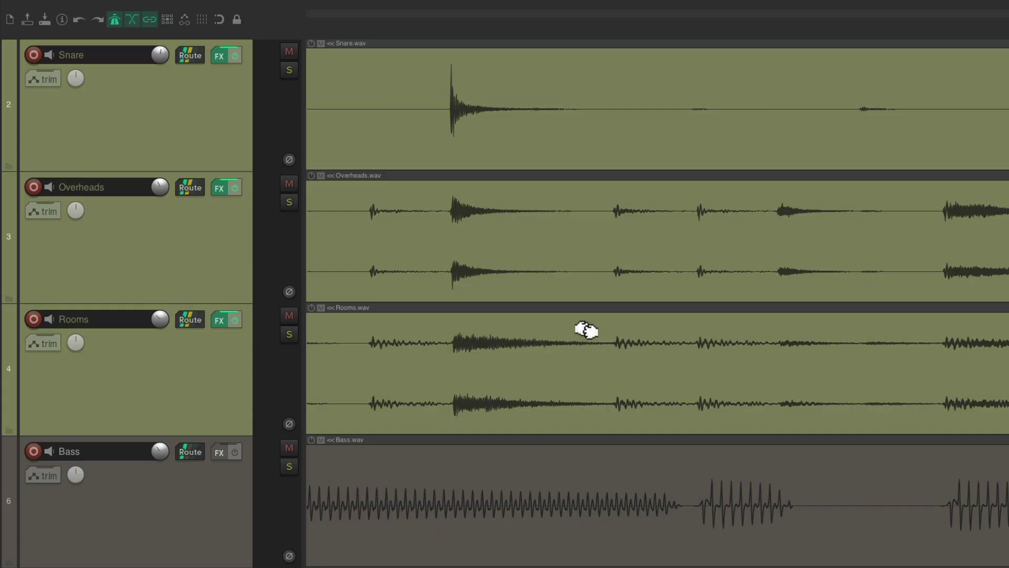
drag(426, 75, 526, 115)
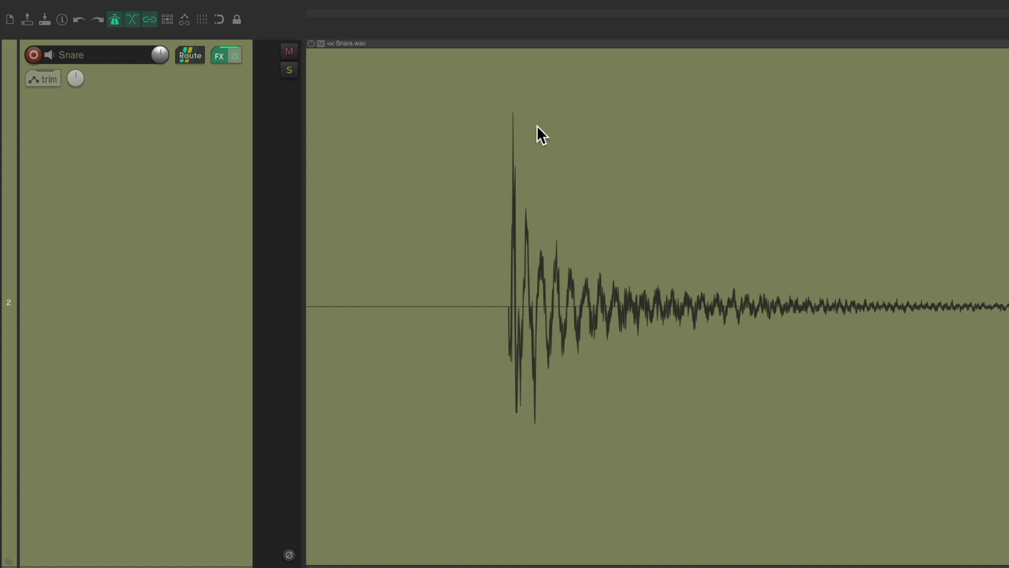
key(z)
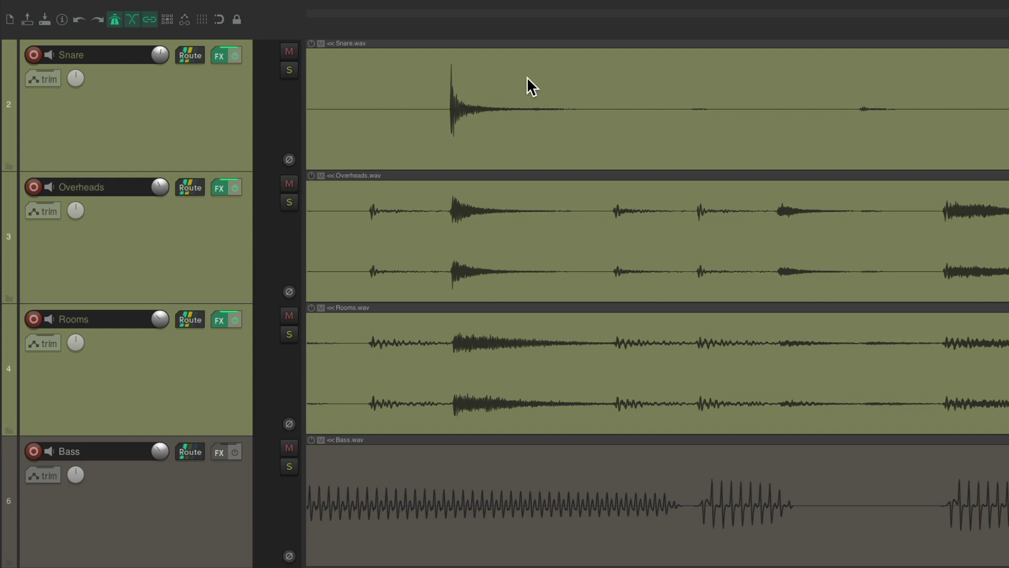
key(z)
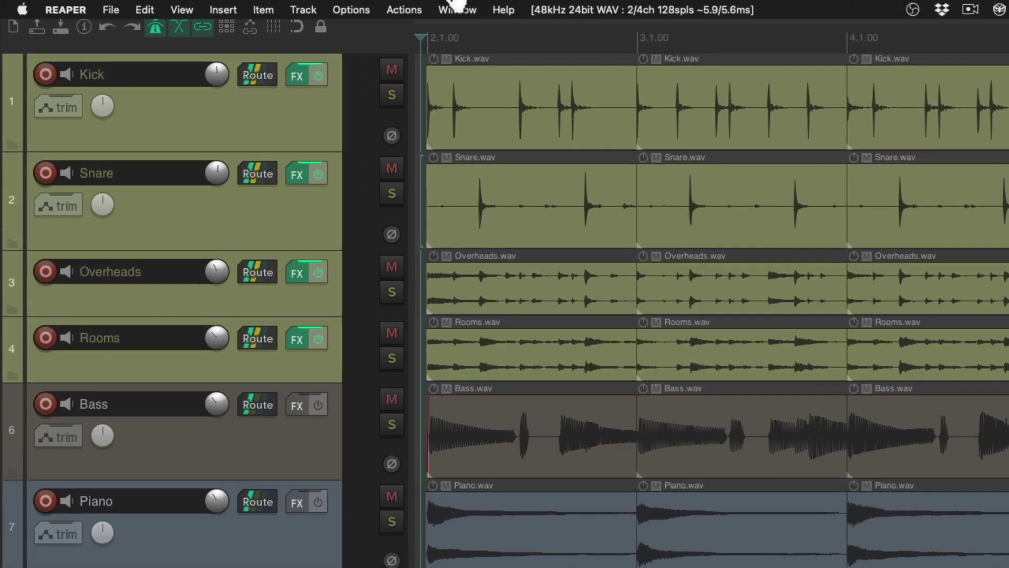
Filter the action list for 'previous zoom' and assign Z to View: Restore previous zoom level.
click(305, 3)
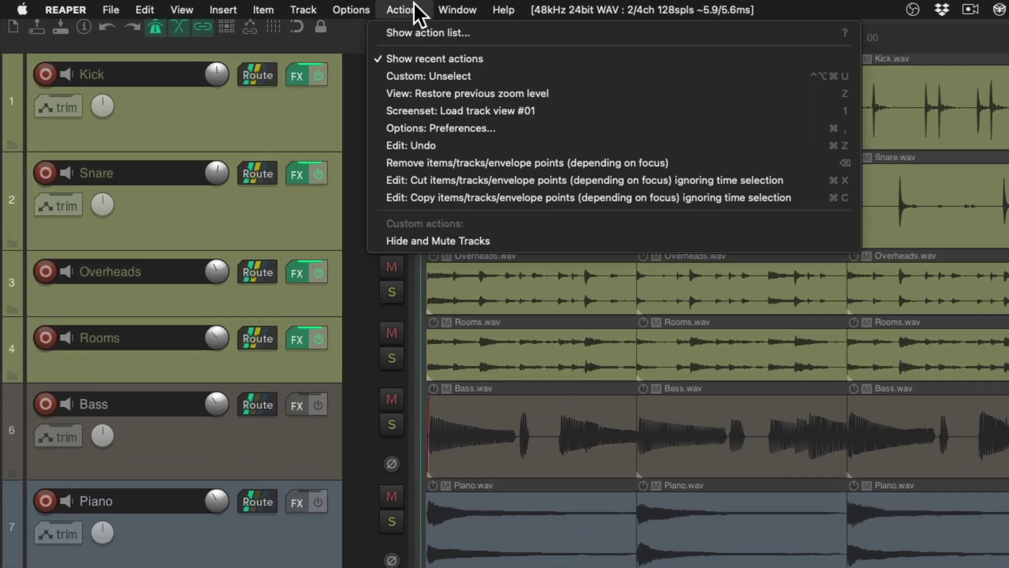
click(375, 31)
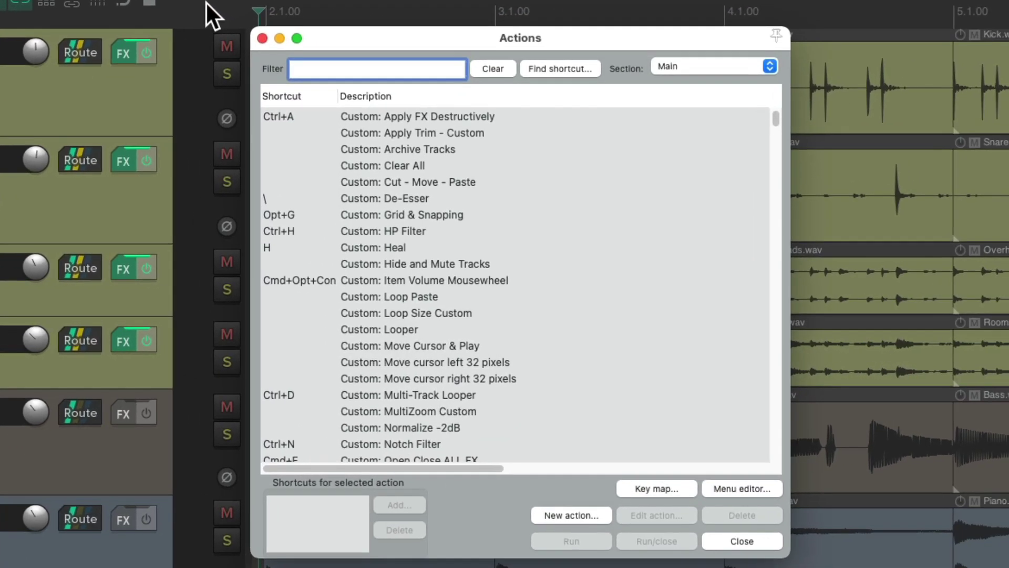
text(previous zoom)
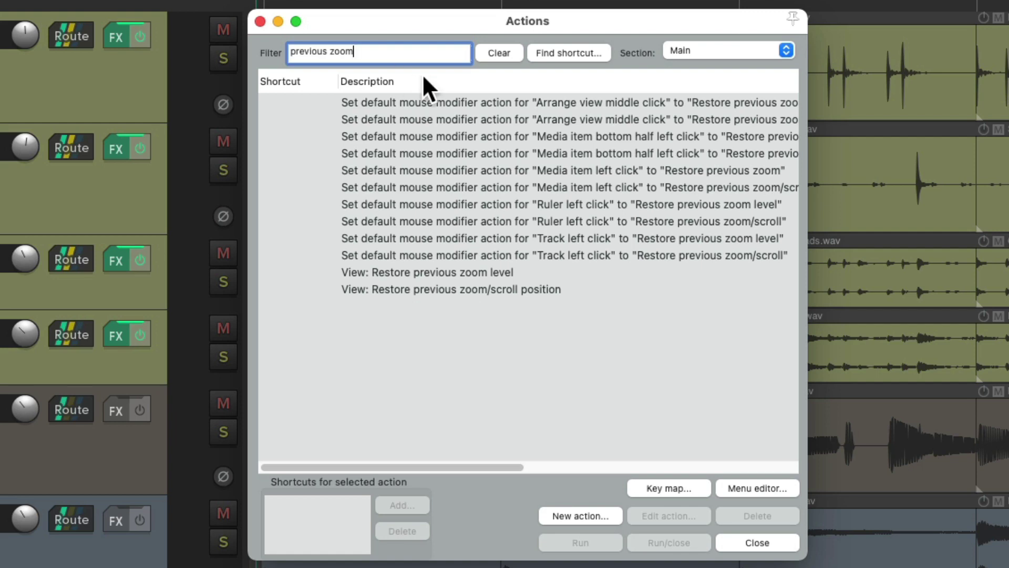
click(551, 271)
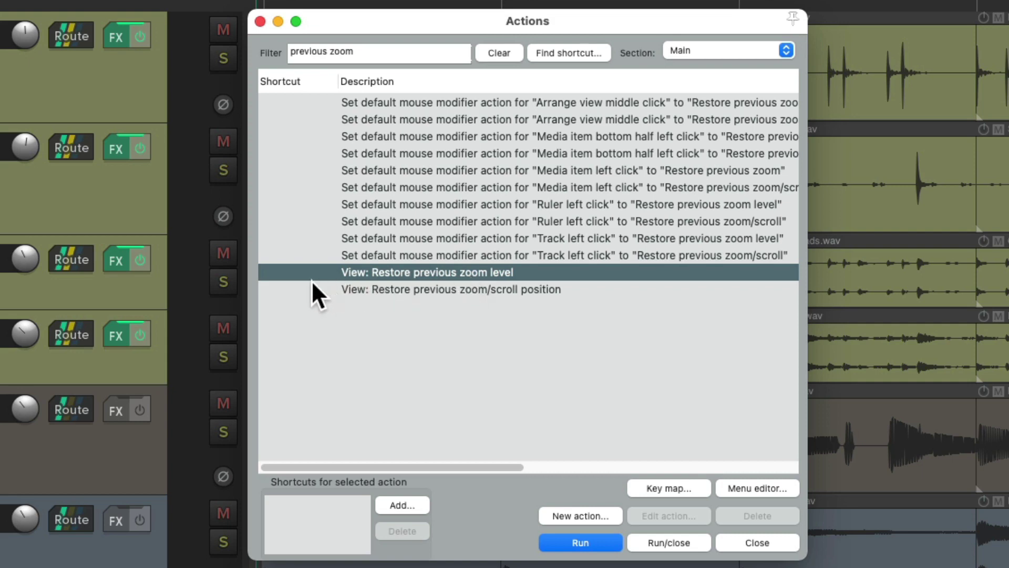
click(405, 504)
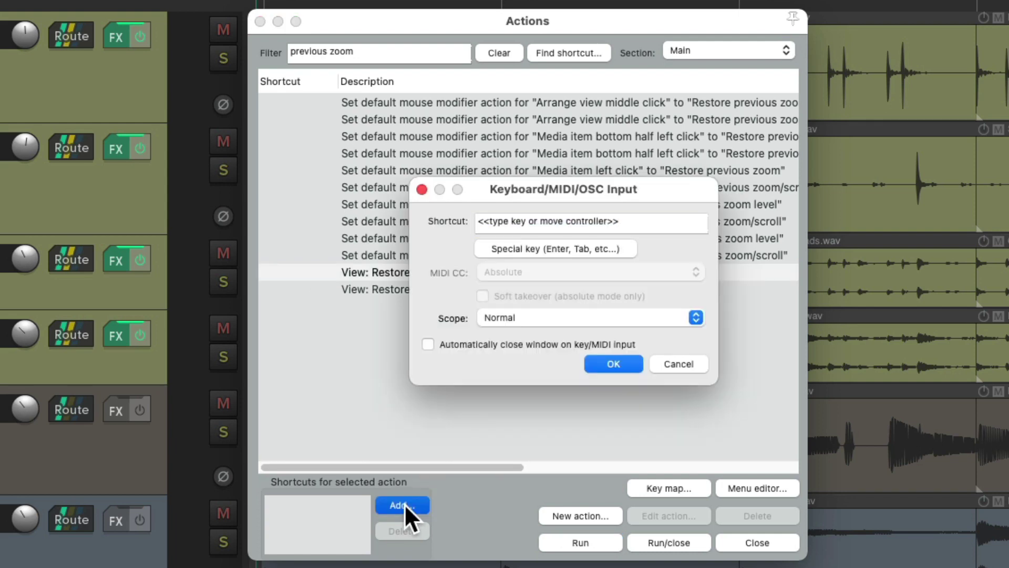
key(z)
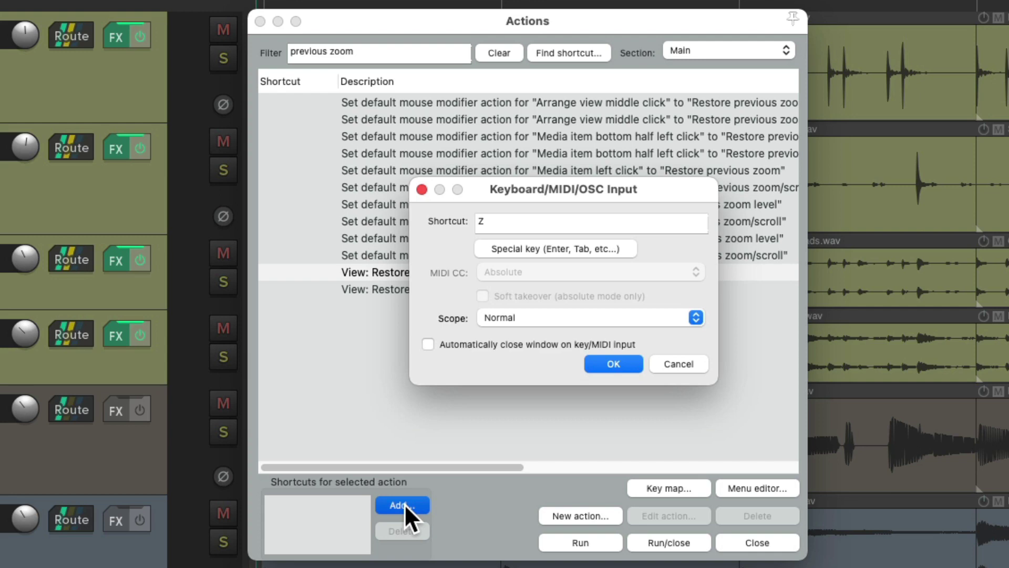
Confirm the Z shortcut, zoom into Kick and Snare around bar 3, then step back out twice.
key(Return)
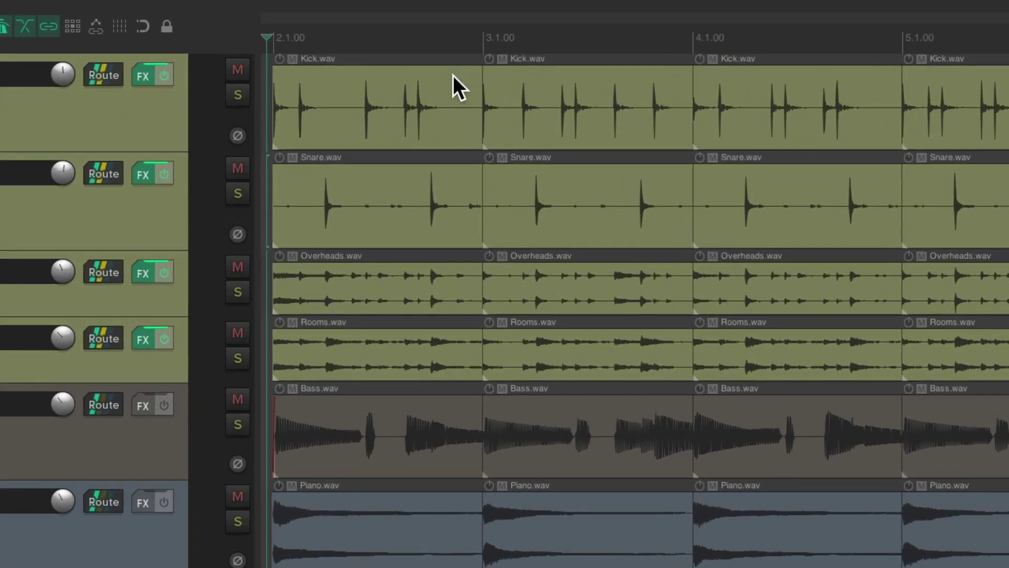
drag(456, 80, 590, 198)
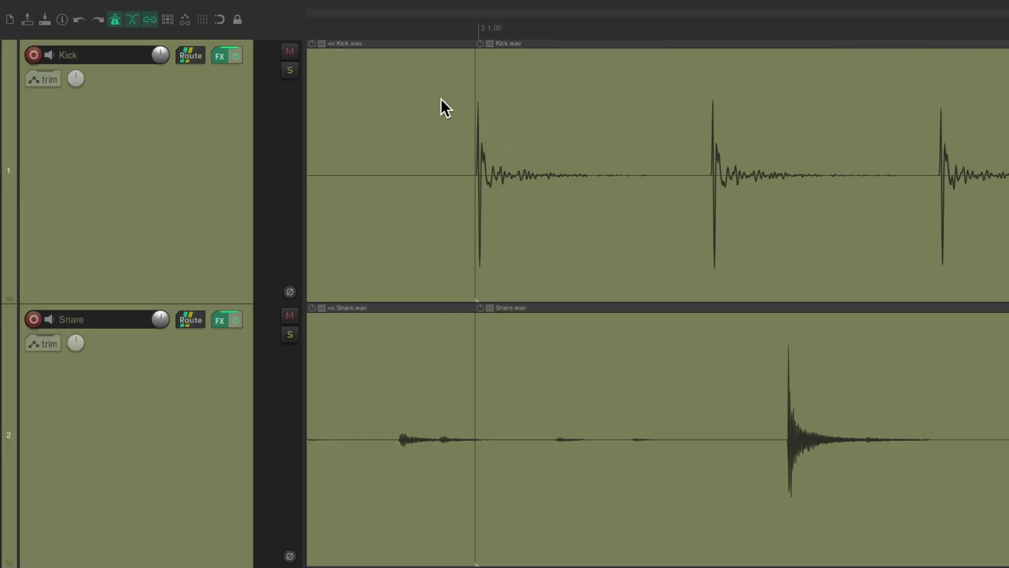
drag(440, 98, 552, 140)
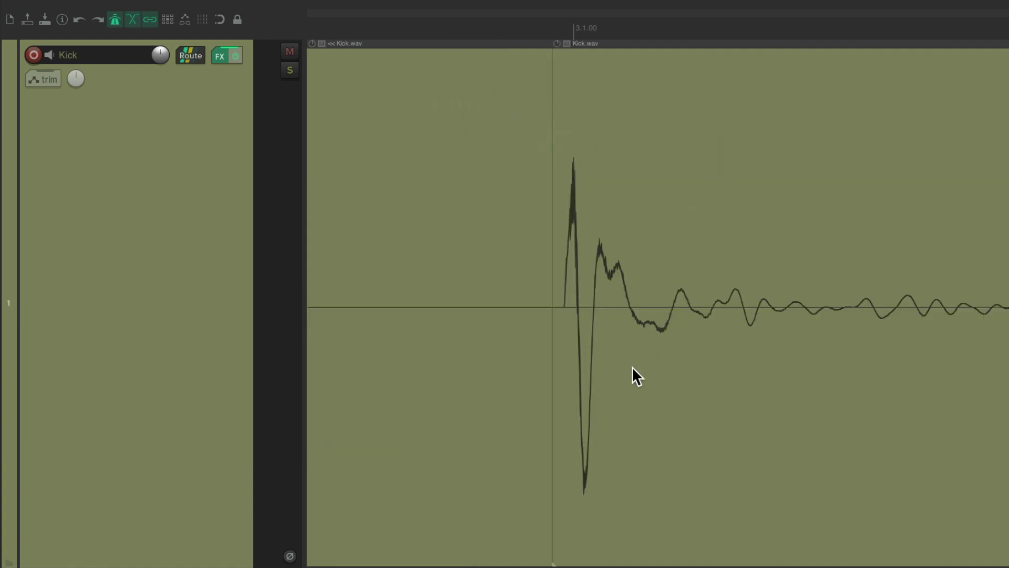
key(minus)
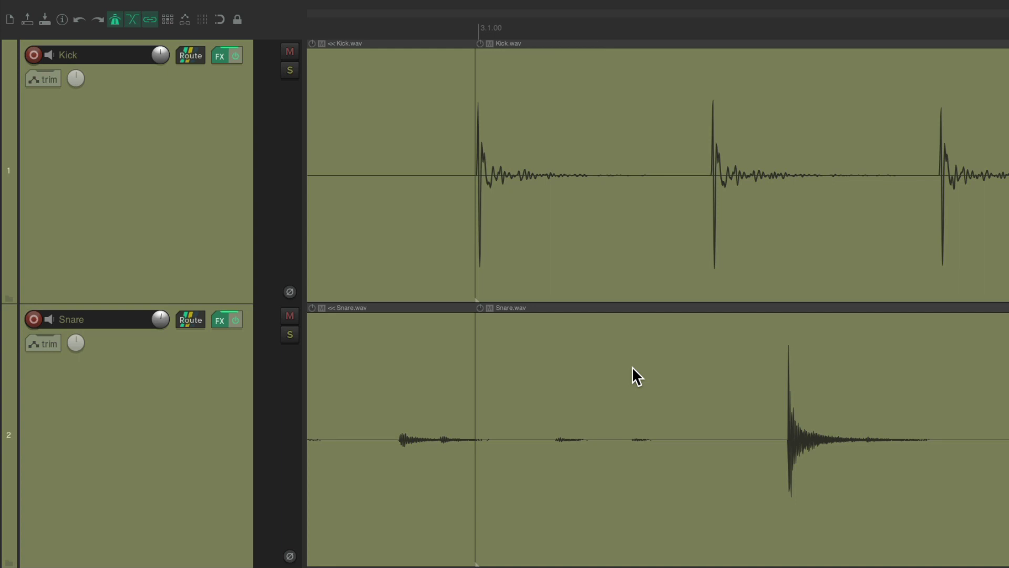
key(minus)
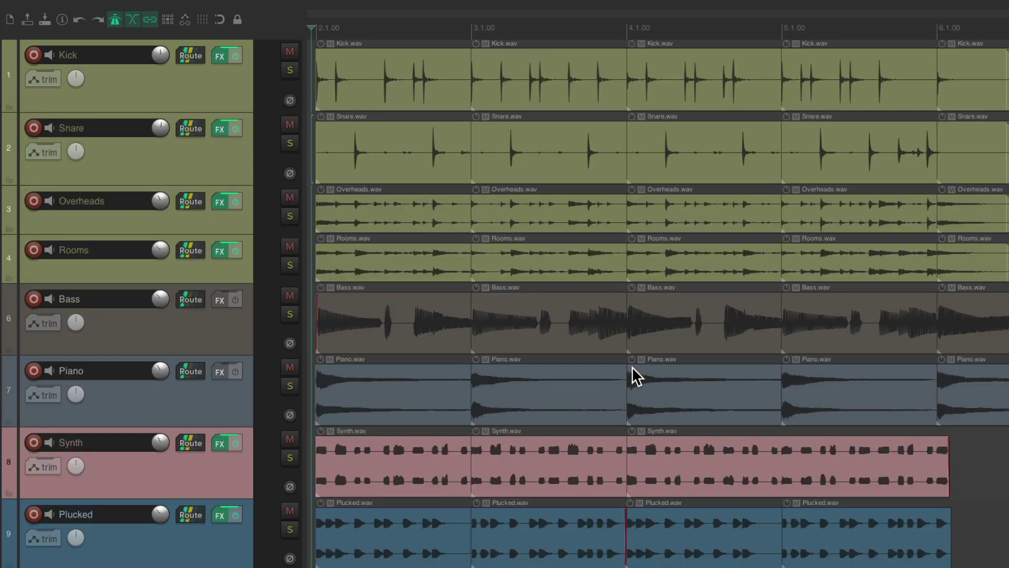
Zoom progressively into a Snare hit, return to the full project view, and reopen Preferences.
drag(564, 126, 614, 131)
drag(639, 200, 756, 216)
drag(607, 219, 777, 244)
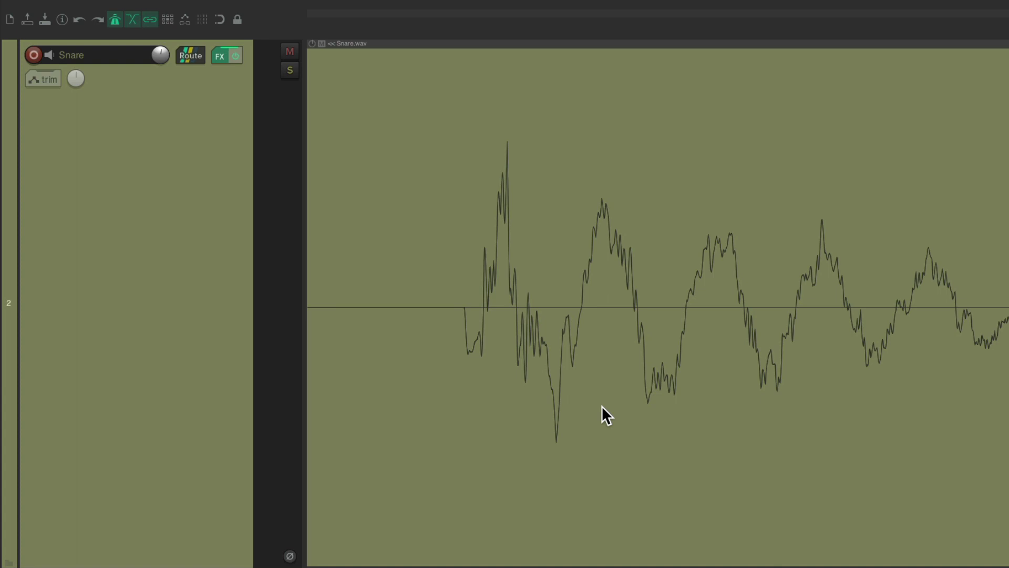
key(ctrl+Page_Down)
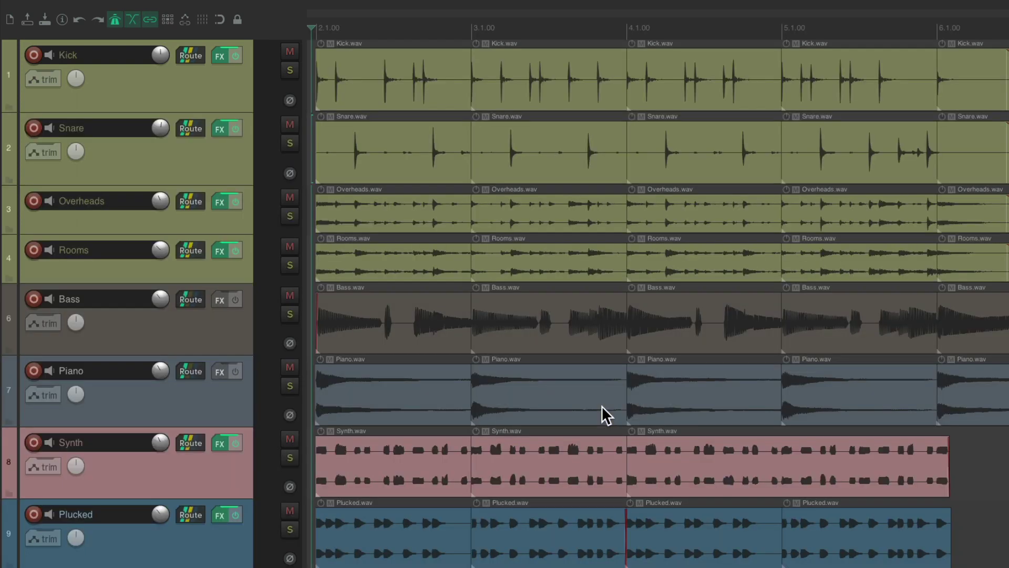
key(super+comma)
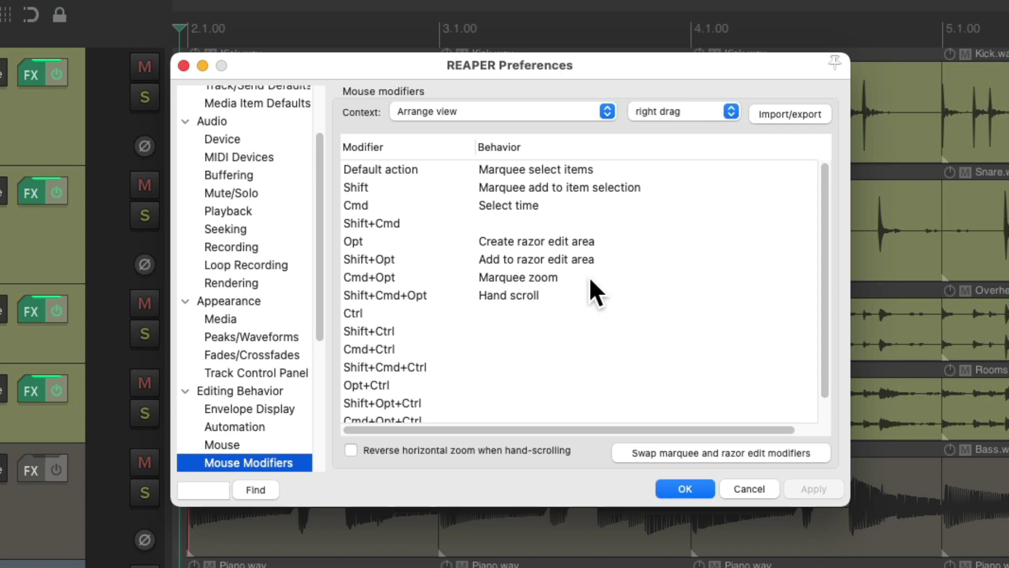
Switch the modifier context to Media item left drag and set its Ctrl behaviour to Marquee zoom.
click(521, 113)
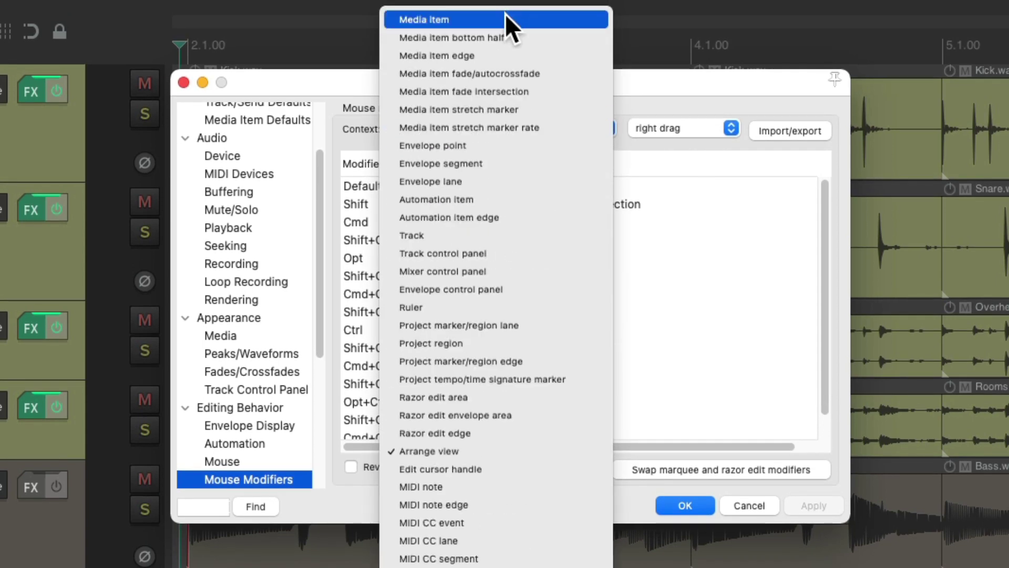
click(506, 15)
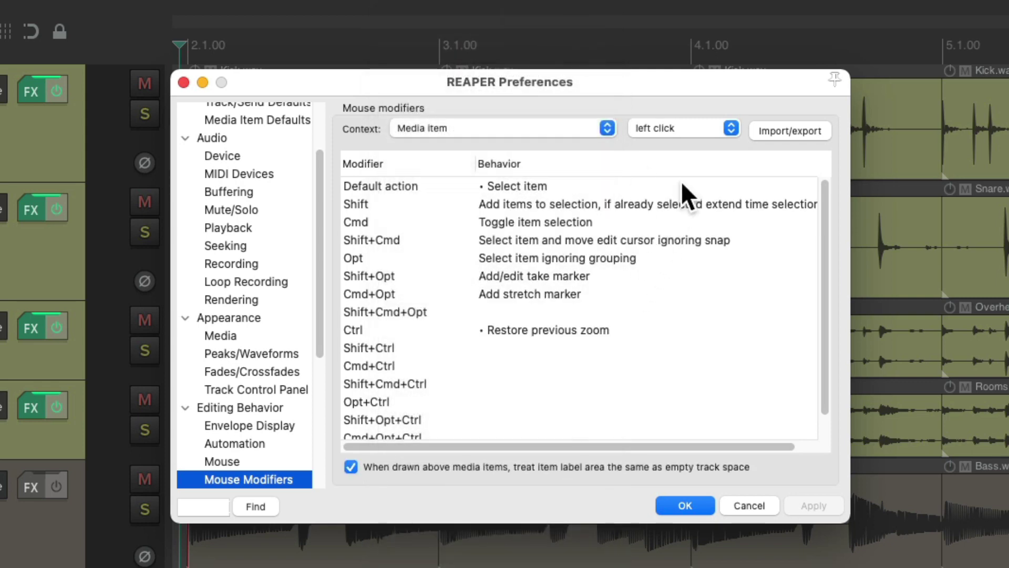
click(695, 127)
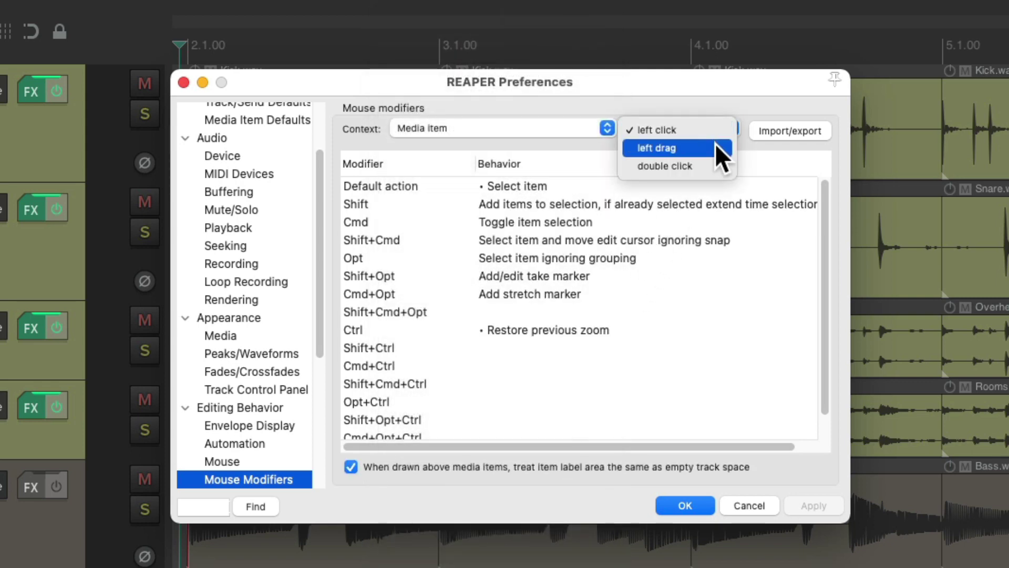
click(715, 147)
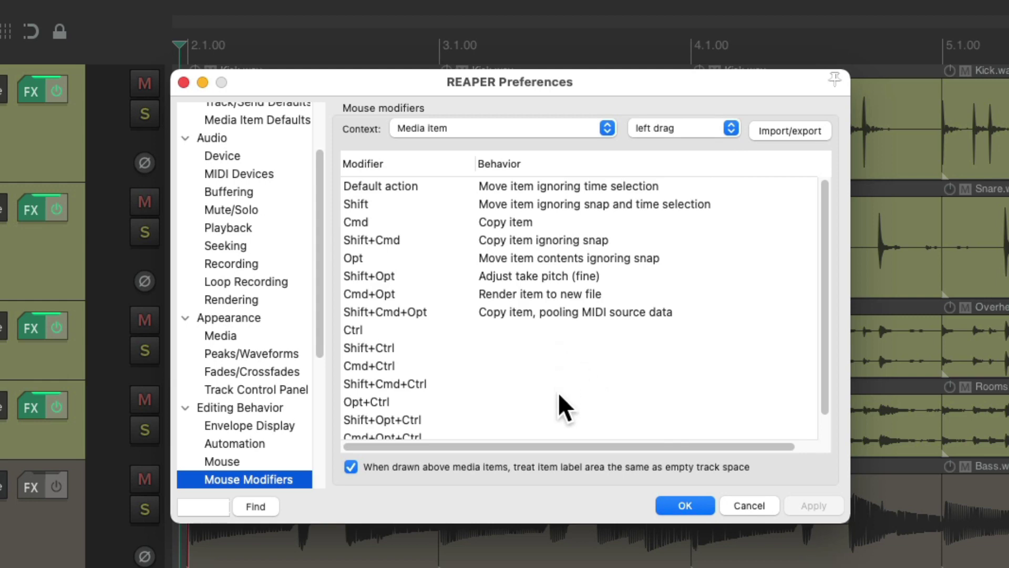
scroll(572, 390, down, 2)
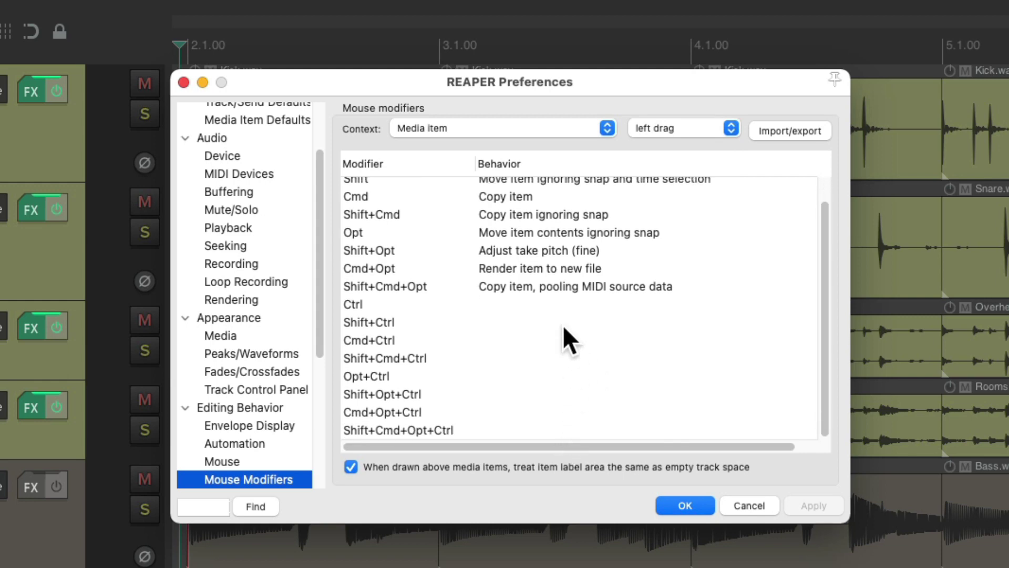
scroll(565, 361, up, 2)
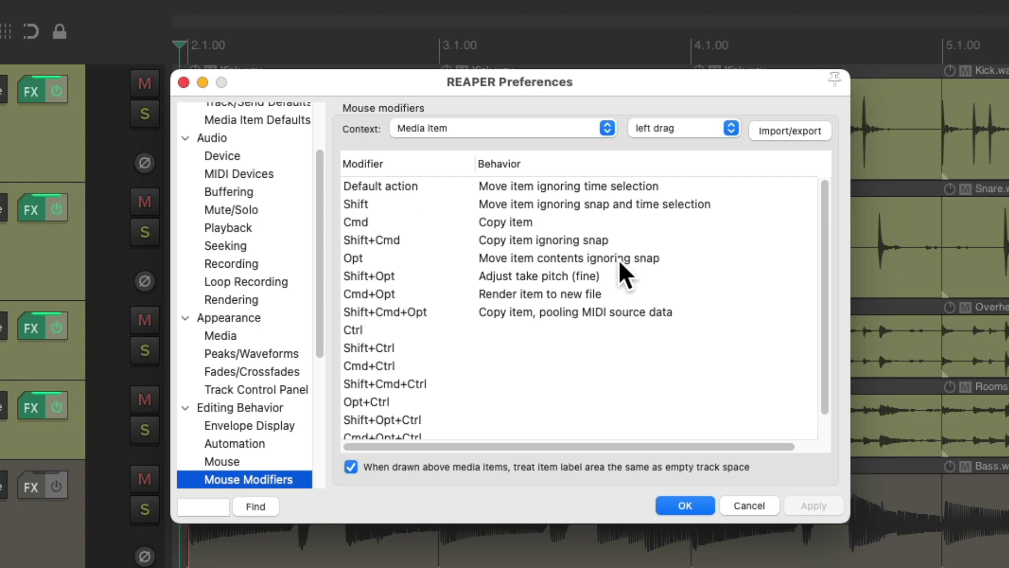
click(545, 328)
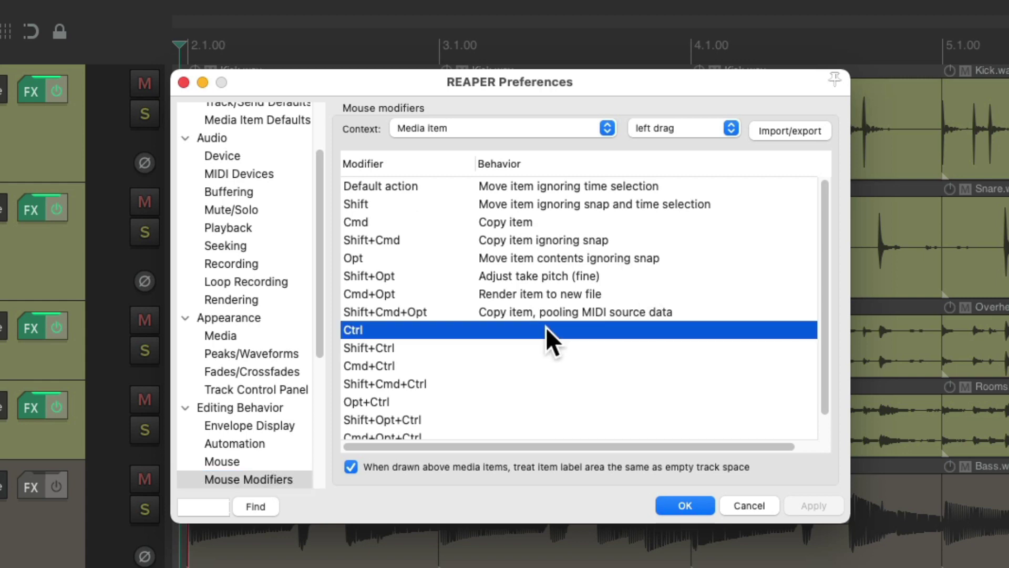
double_click(517, 332)
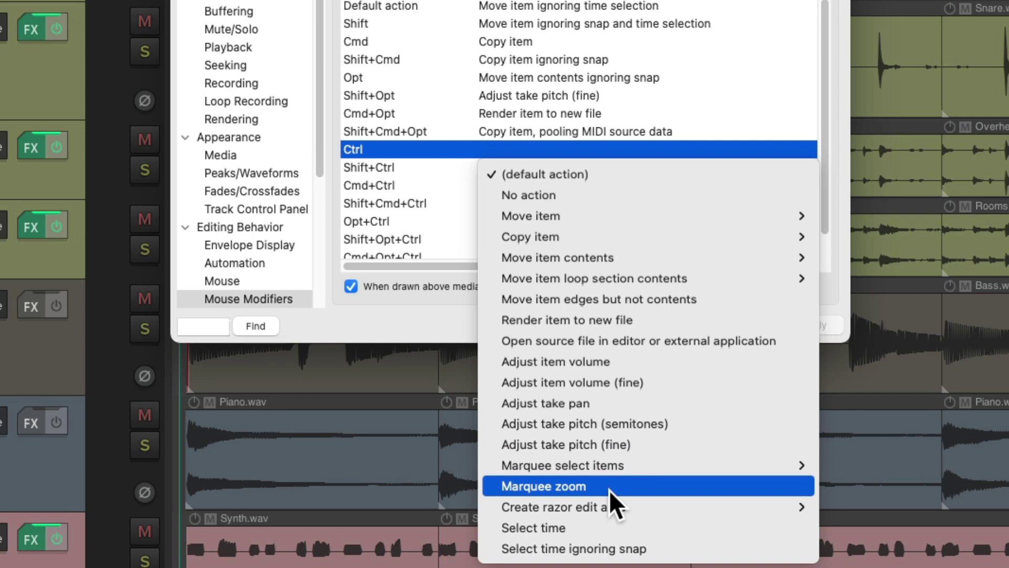
click(610, 488)
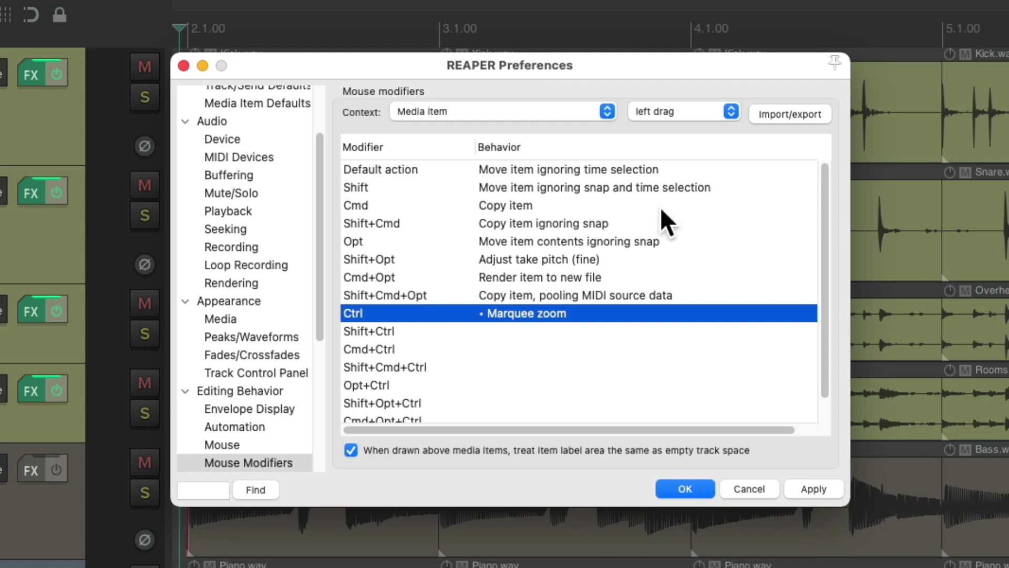
Apply the preferences and Ctrl-drag zoom into the Snare and Overheads items, restoring the view after each.
click(684, 488)
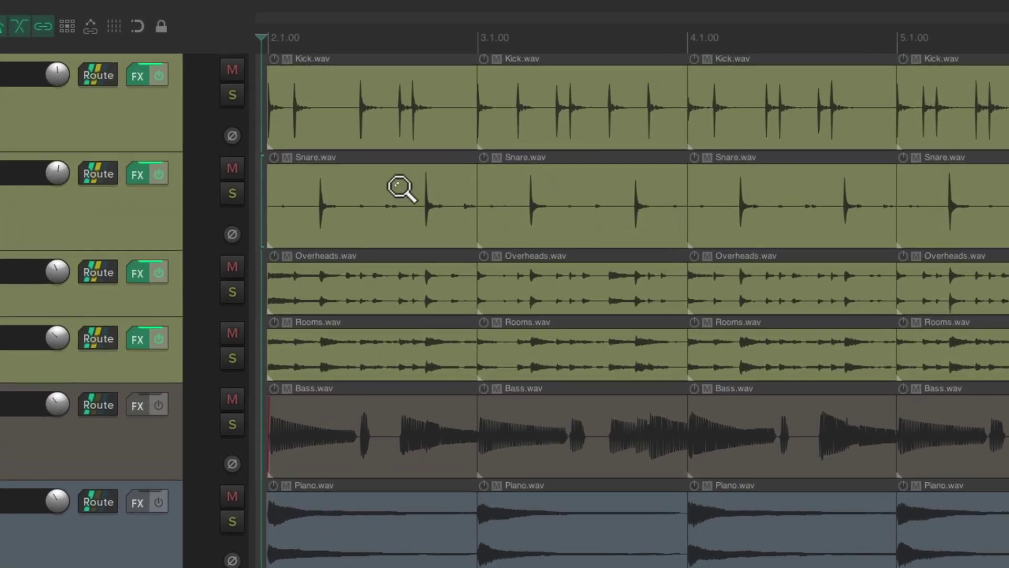
drag(413, 137, 456, 136)
drag(459, 186, 661, 185)
key(grave)
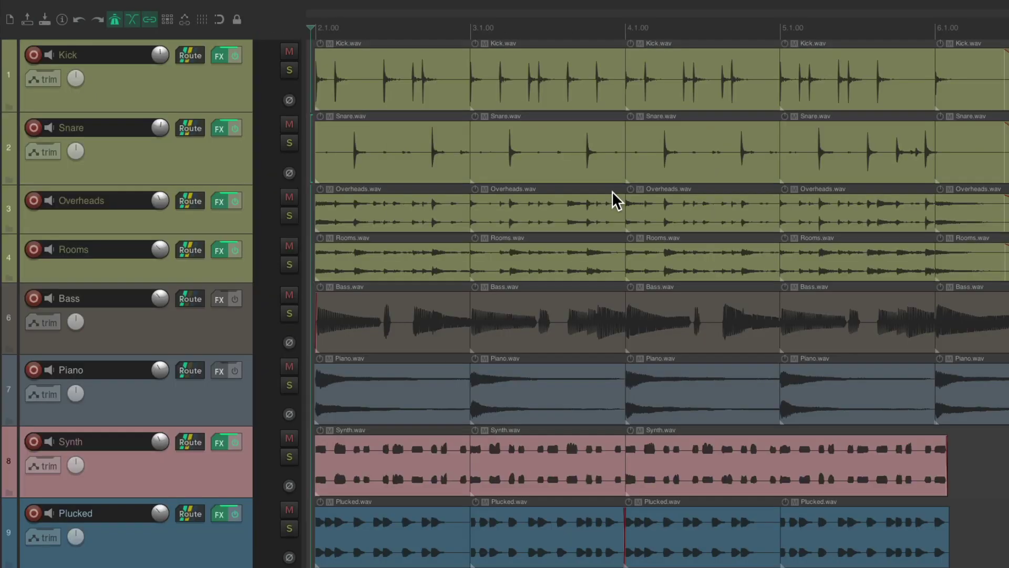
drag(419, 207, 451, 211)
drag(682, 250, 835, 279)
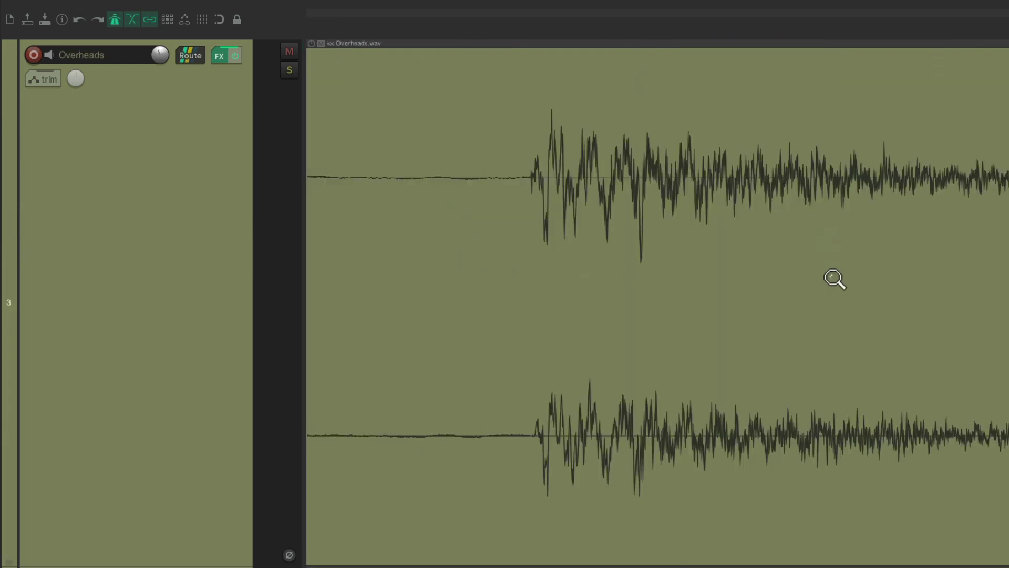
key(grave)
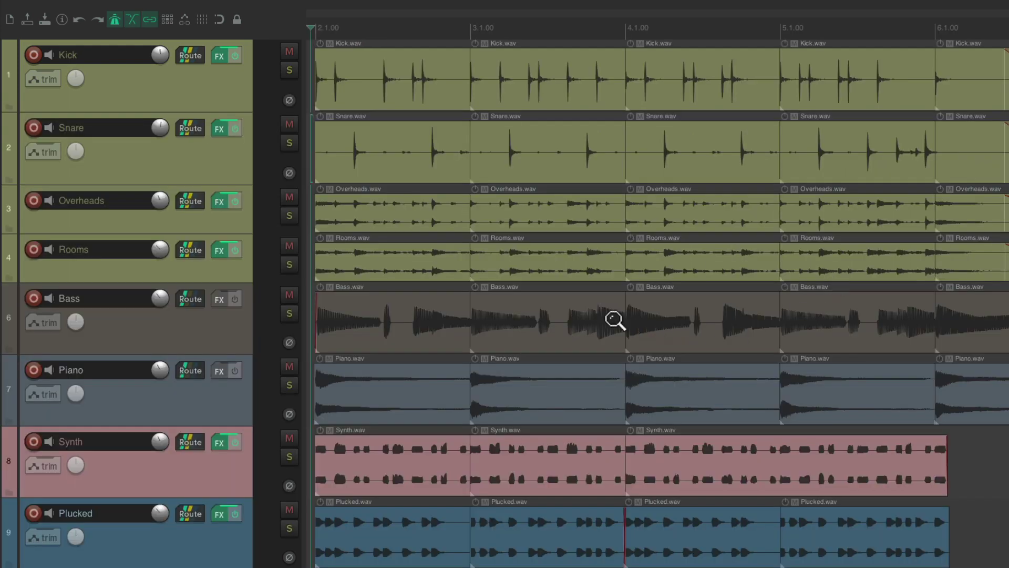
Zoom onto the Bass and Piano tracks, down to the Piano item's onset, then back to the whole project.
drag(556, 305, 698, 393)
drag(670, 361, 775, 366)
drag(541, 153, 715, 174)
right_click(709, 279)
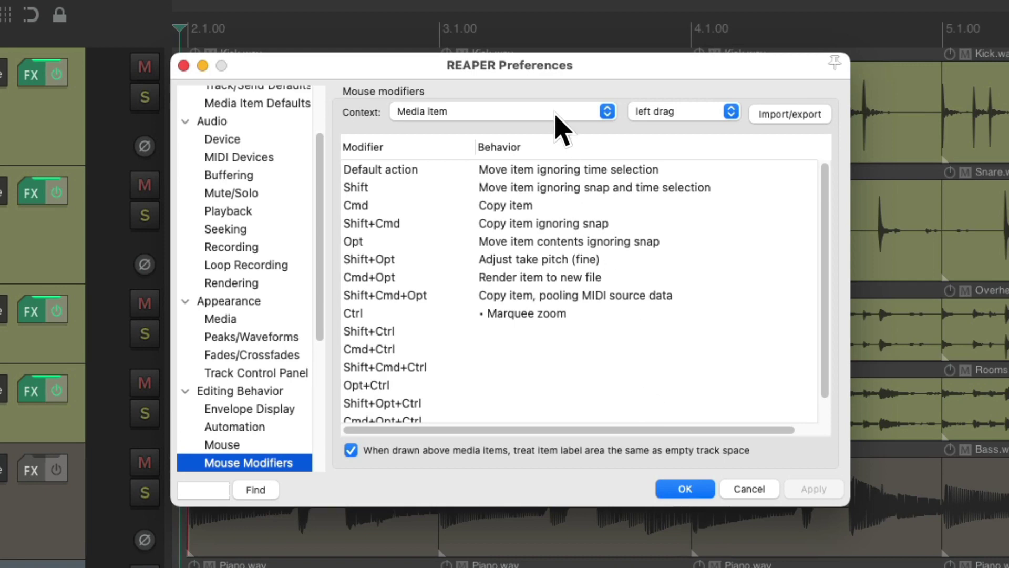
Set the Track context's Ctrl left-drag behaviour to Marquee zoom and confirm with OK.
click(547, 100)
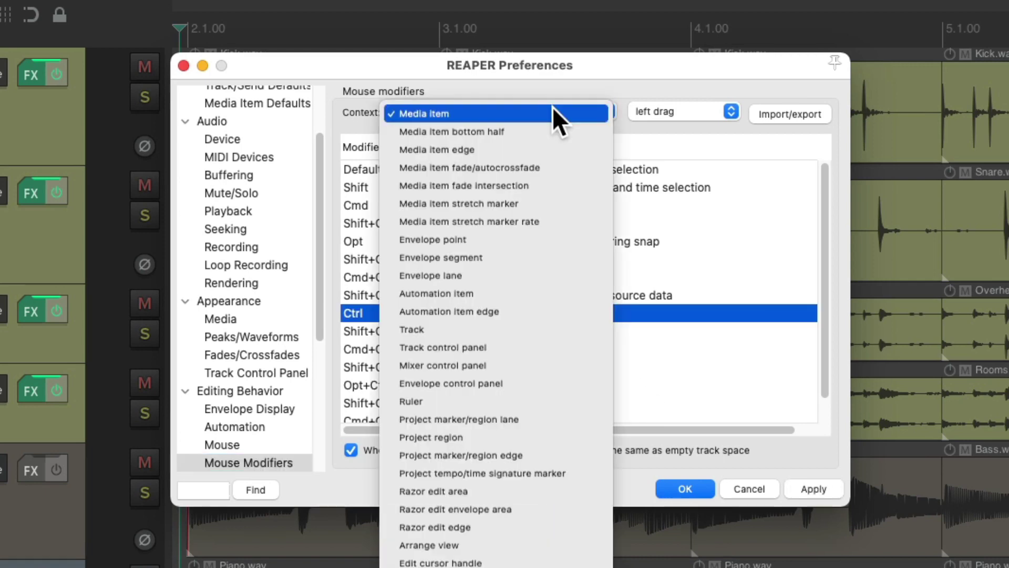
click(535, 335)
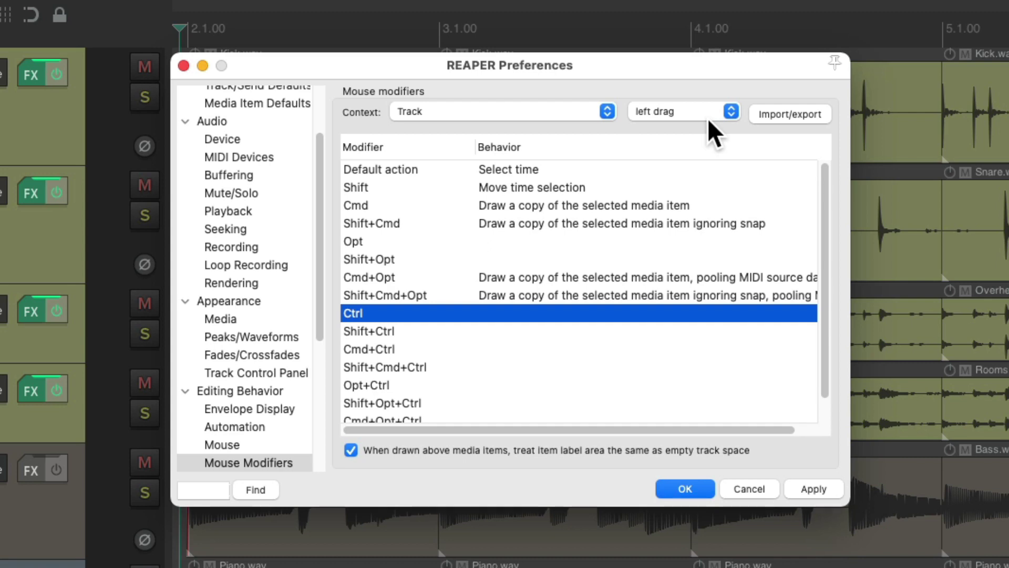
scroll(610, 363, down, 2)
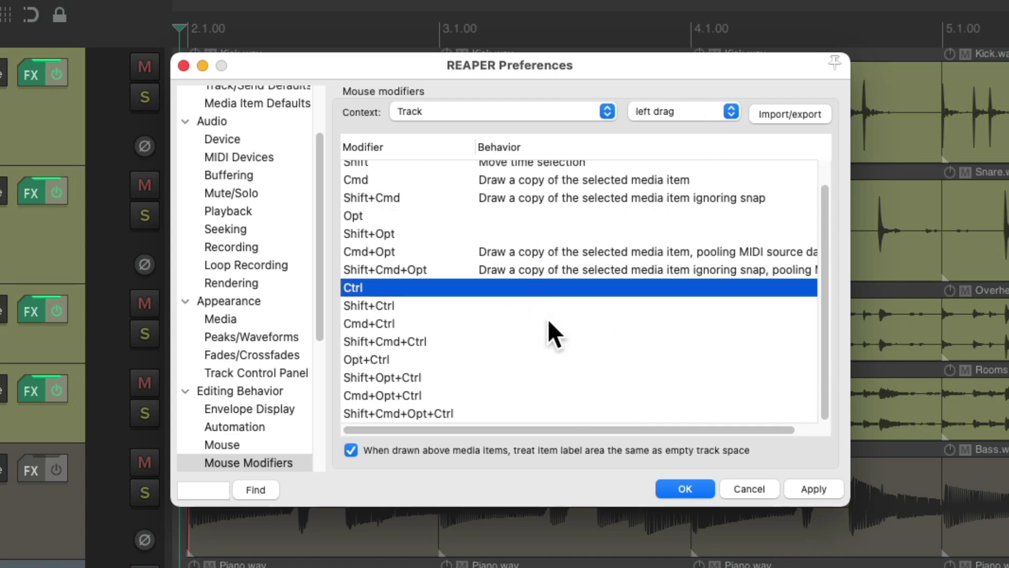
scroll(554, 349, up, 2)
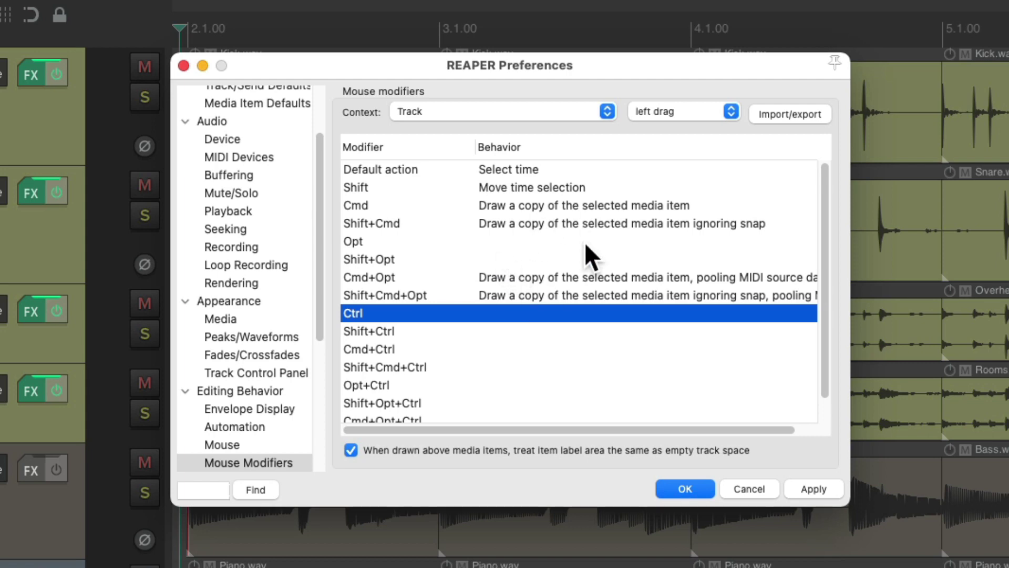
double_click(515, 312)
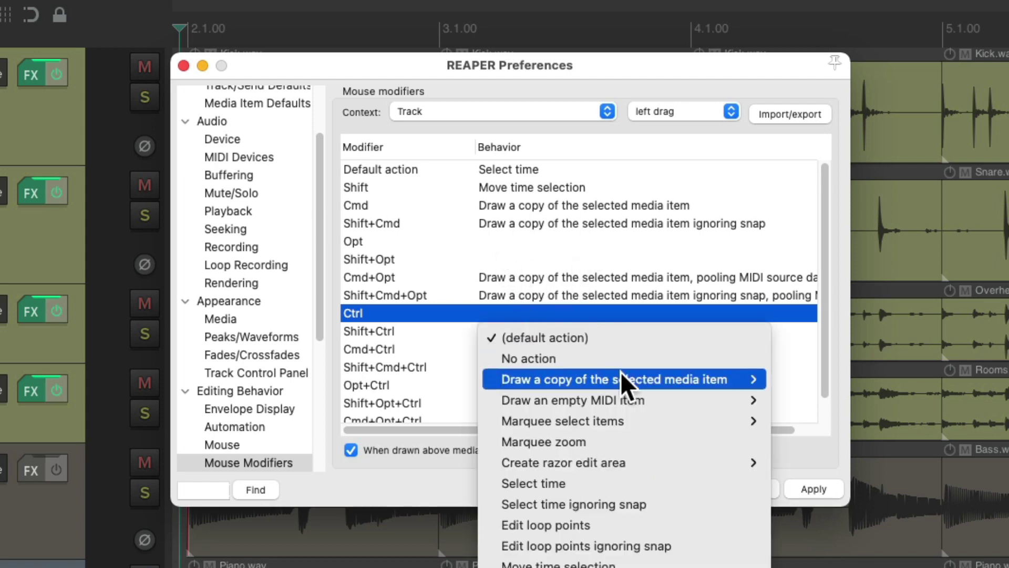
click(607, 442)
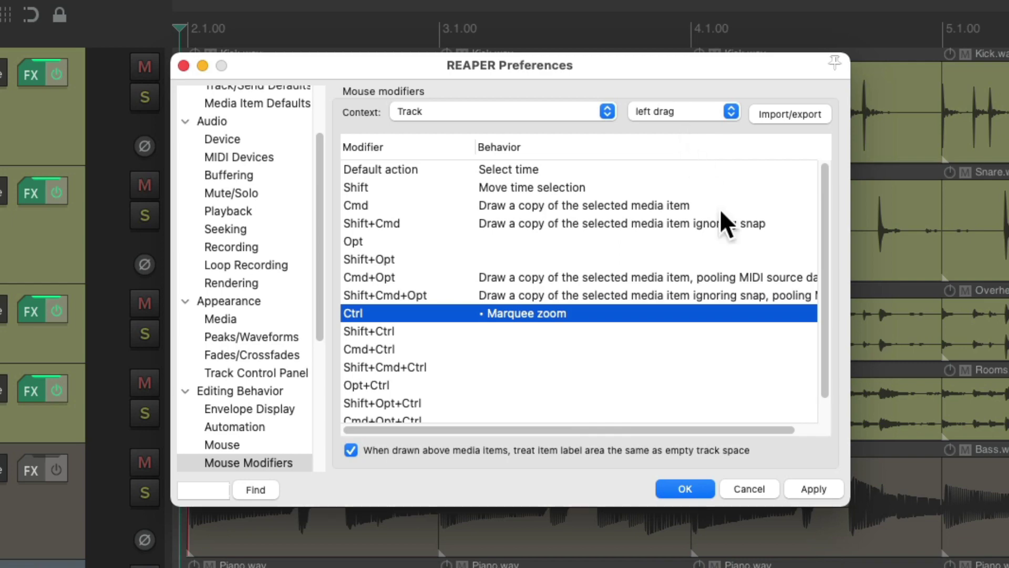
click(685, 488)
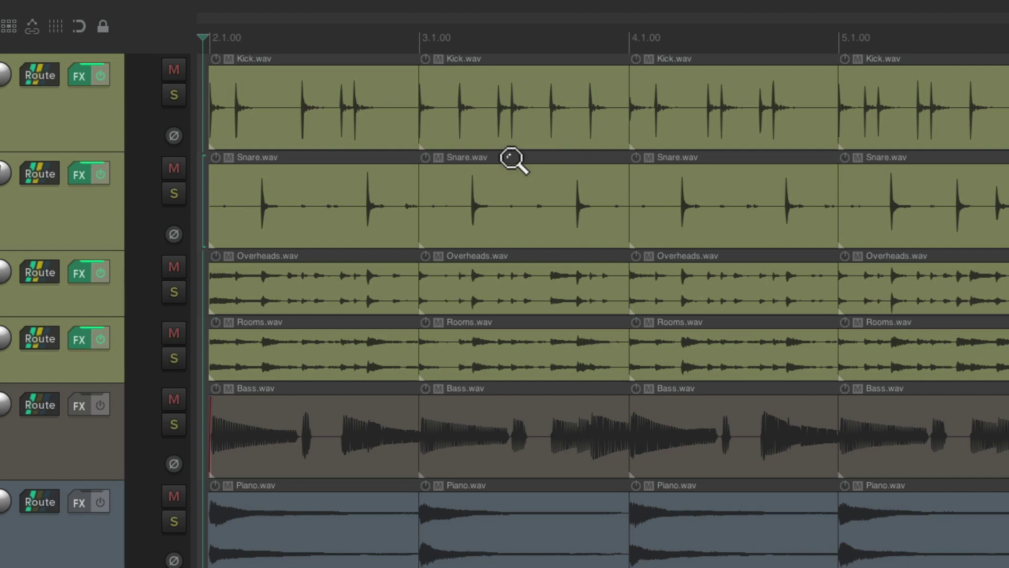
drag(513, 158, 602, 160)
drag(517, 43, 616, 42)
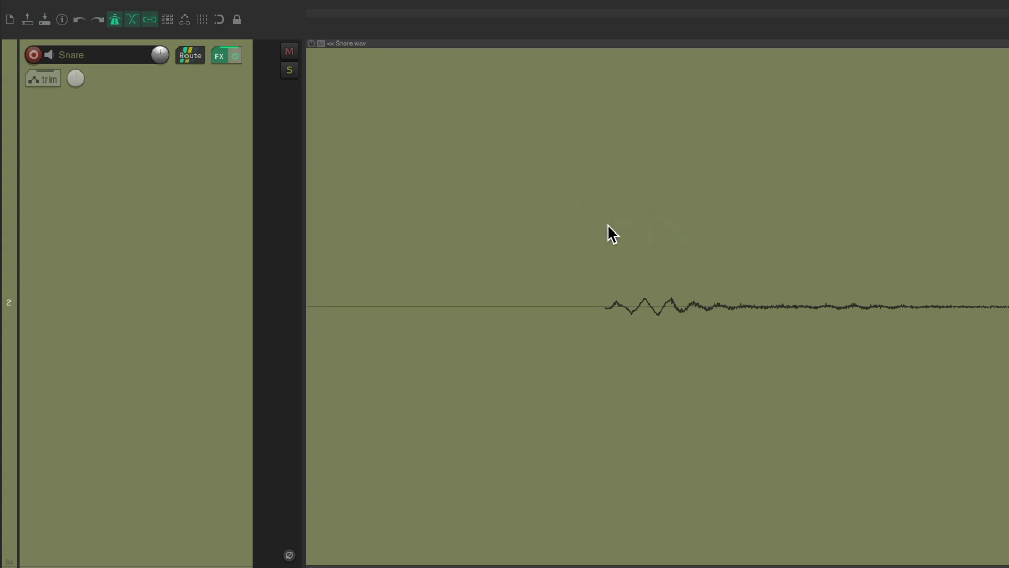
drag(567, 43, 698, 42)
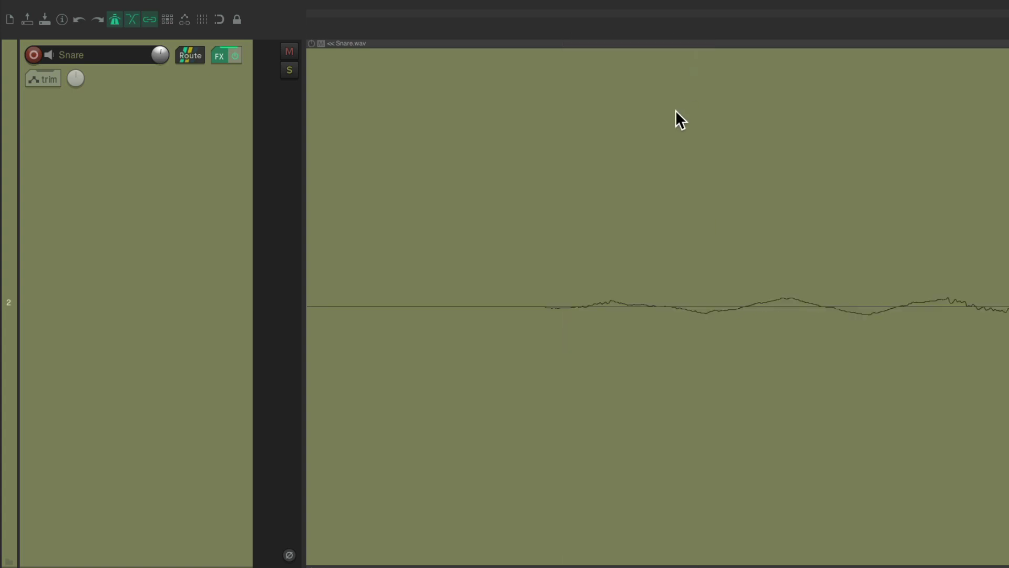
key(ctrl+Page_Down)
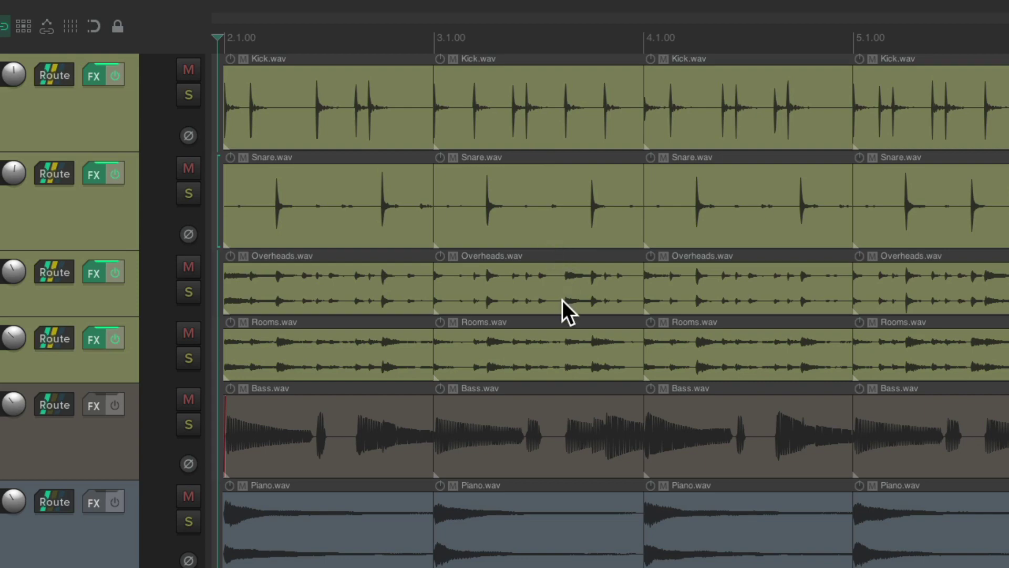
drag(552, 319, 724, 541)
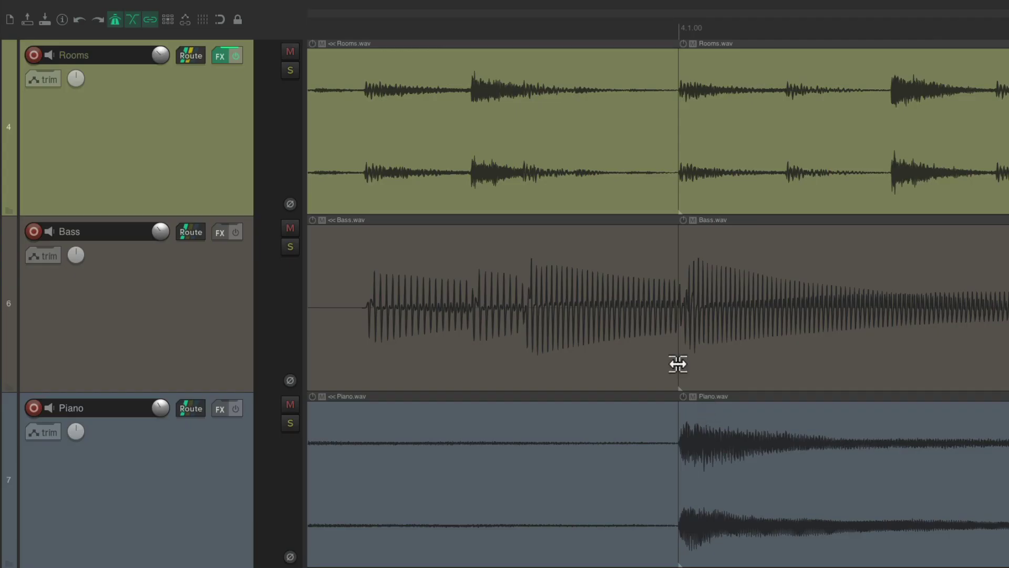
drag(515, 219, 555, 226)
key(ctrl+Page_Down)
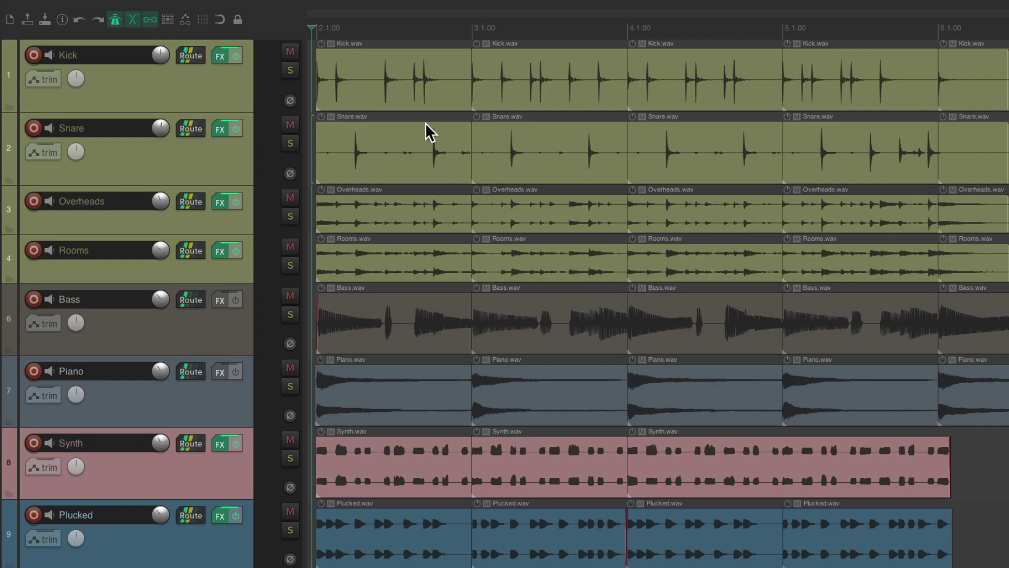
drag(415, 126, 558, 130)
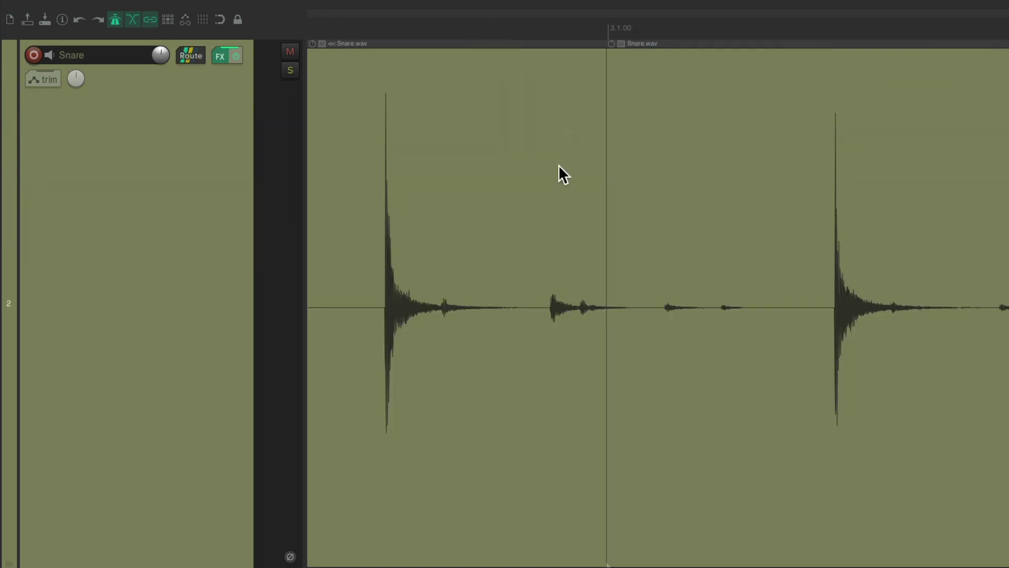
drag(350, 181, 421, 210)
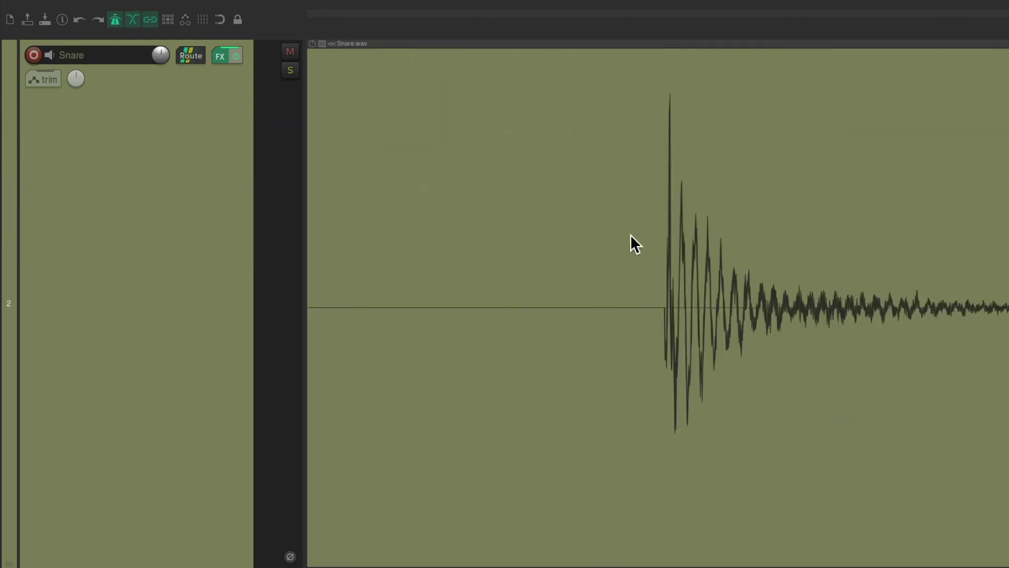
drag(637, 194, 733, 188)
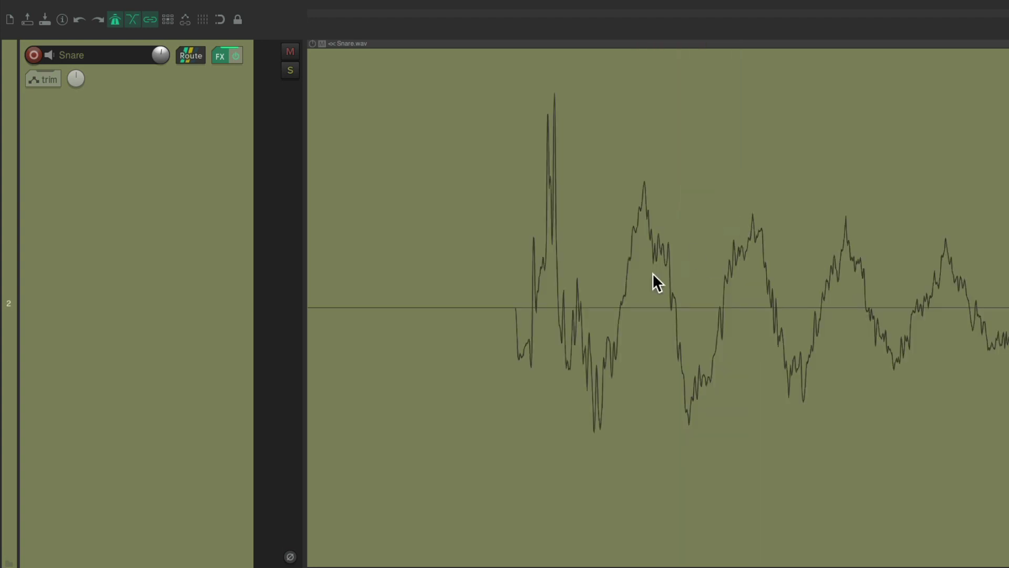
key(grave)
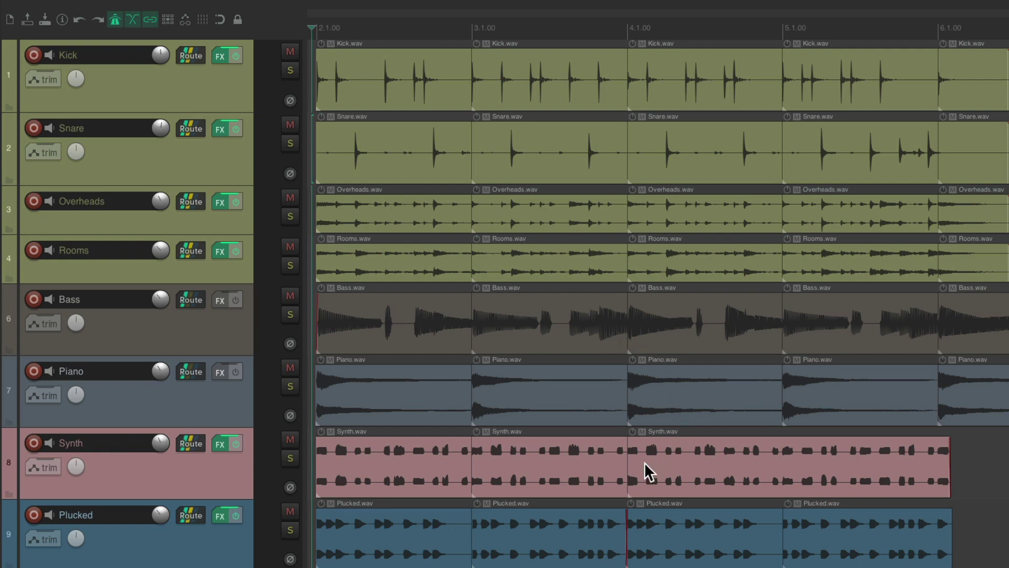
drag(609, 455, 648, 529)
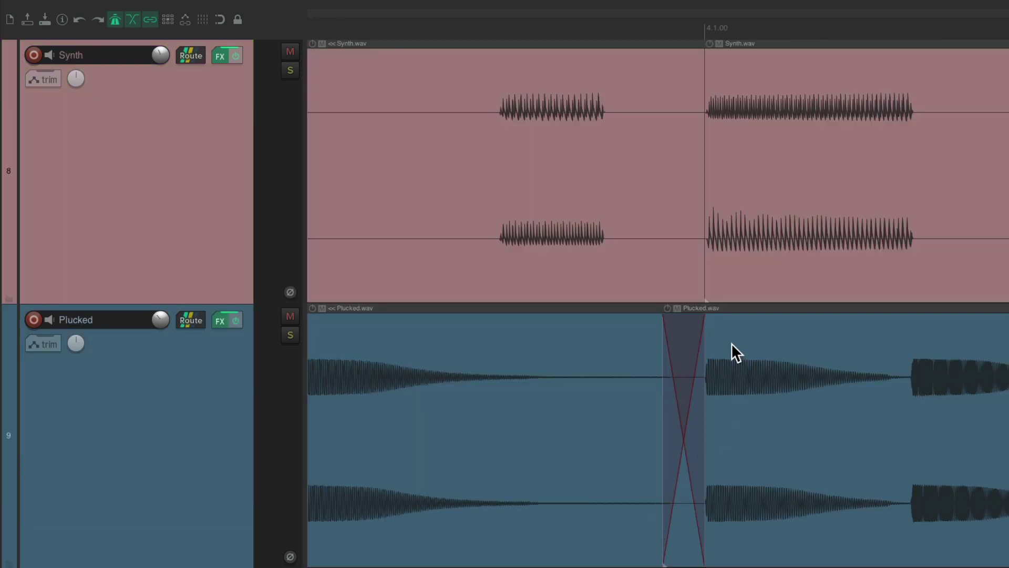
drag(731, 343, 651, 421)
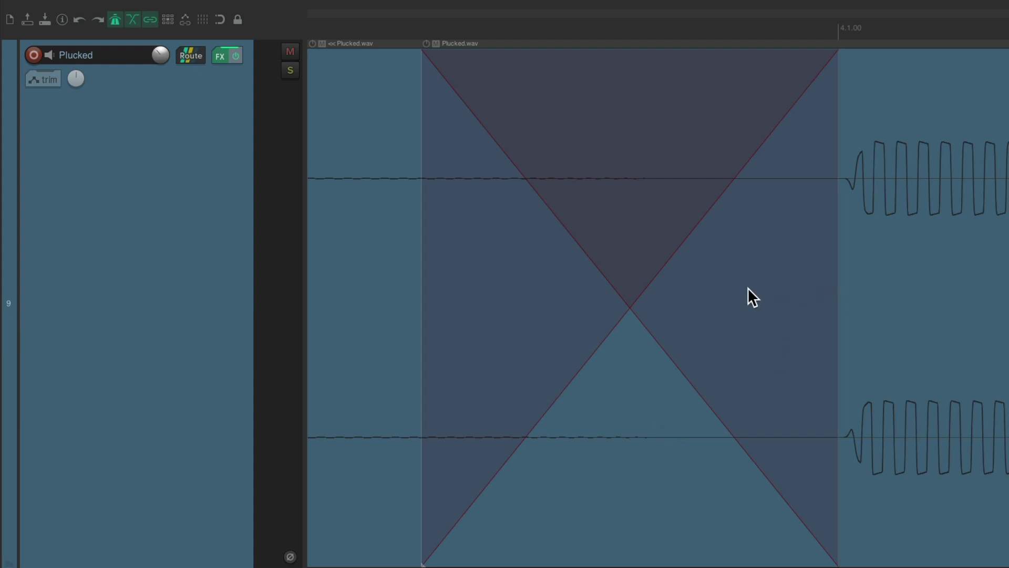
key(ctrl+alt+z)
key(ctrl+alt+z)
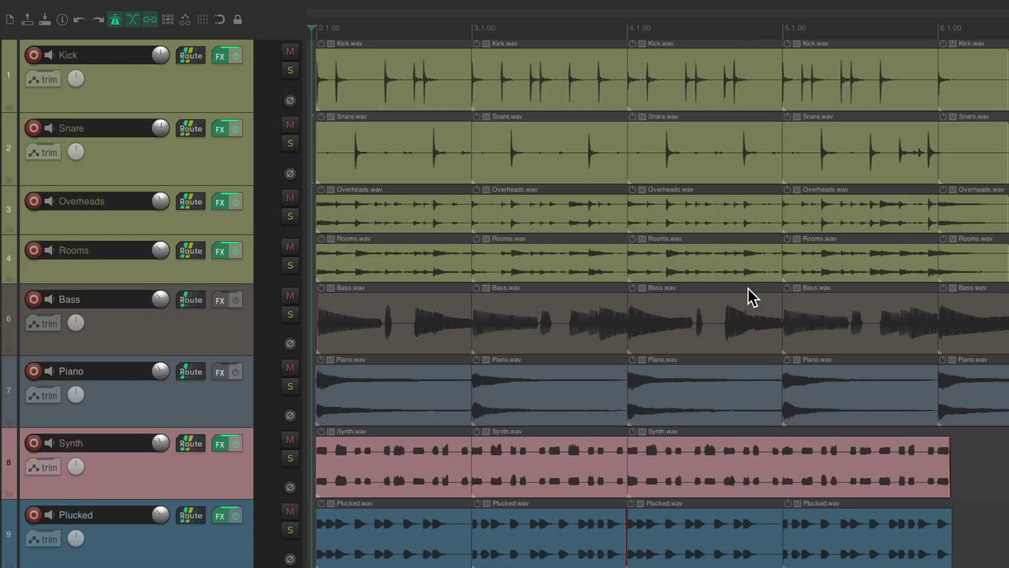
drag(688, 136, 658, 155)
drag(600, 164, 515, 247)
drag(664, 190, 548, 263)
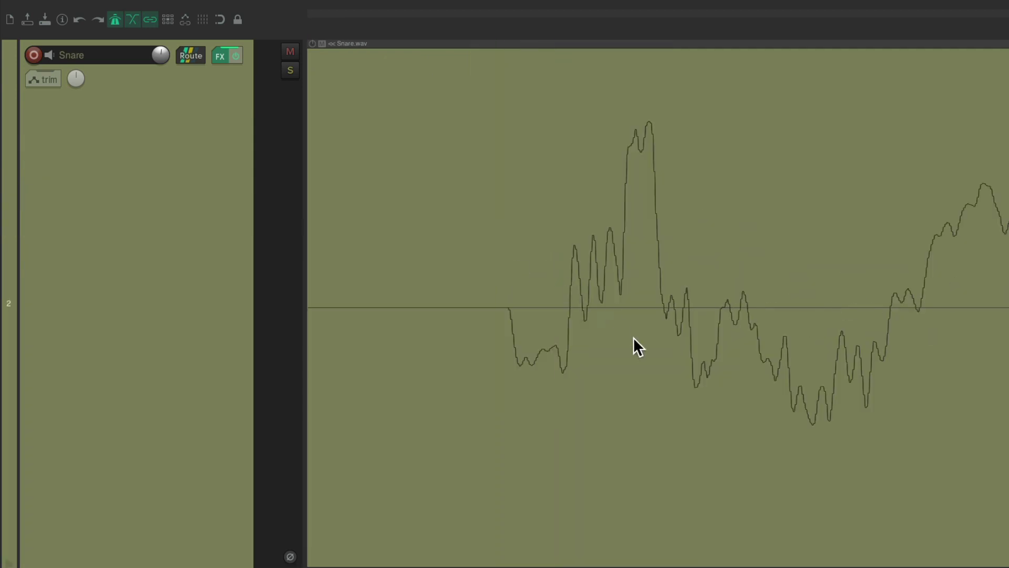
key(ctrl+alt+z)
key(ctrl+alt+z)
key(ctrl+alt+z)
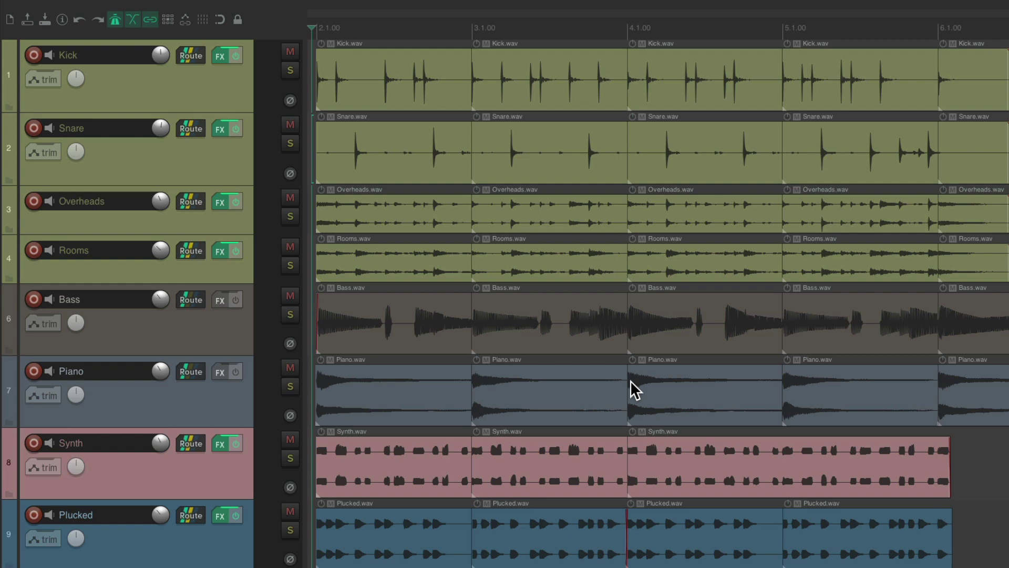